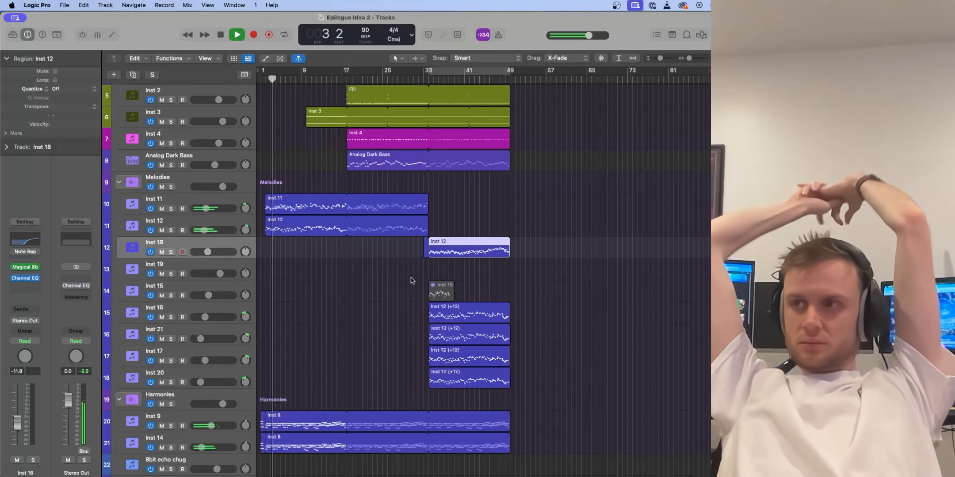
- Open the Inst 11 and Inst 12 melody regions together in the Piano Roll and switch its tool to the Pointer Tool
scroll(411, 280, "up", 2)
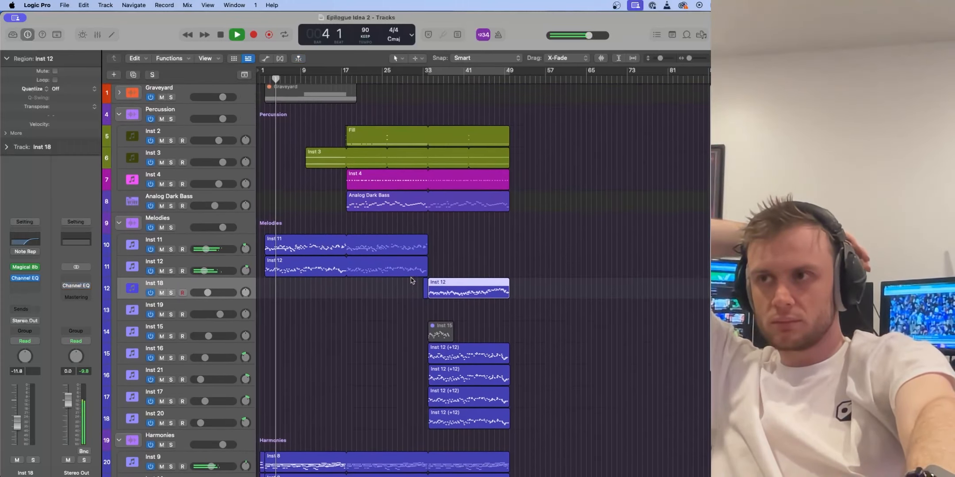
scroll(411, 280, "down", 2)
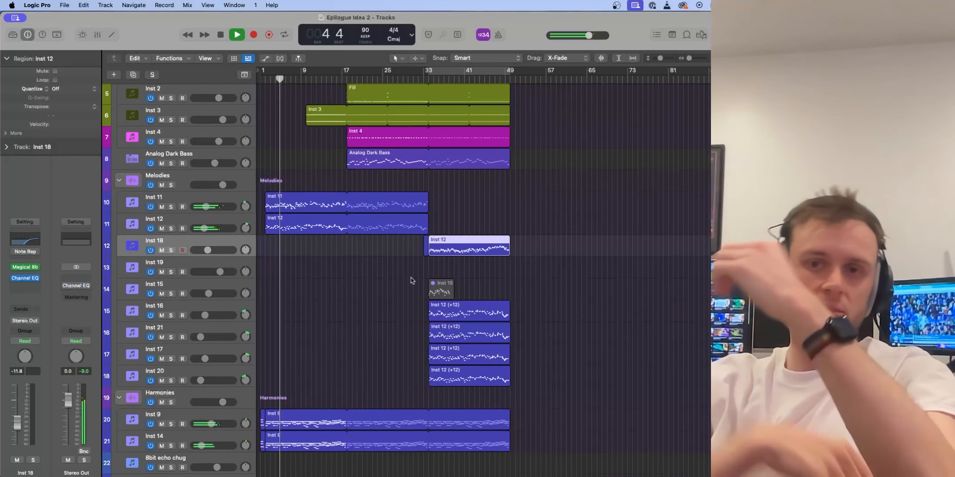
scroll(414, 286, "up", 6)
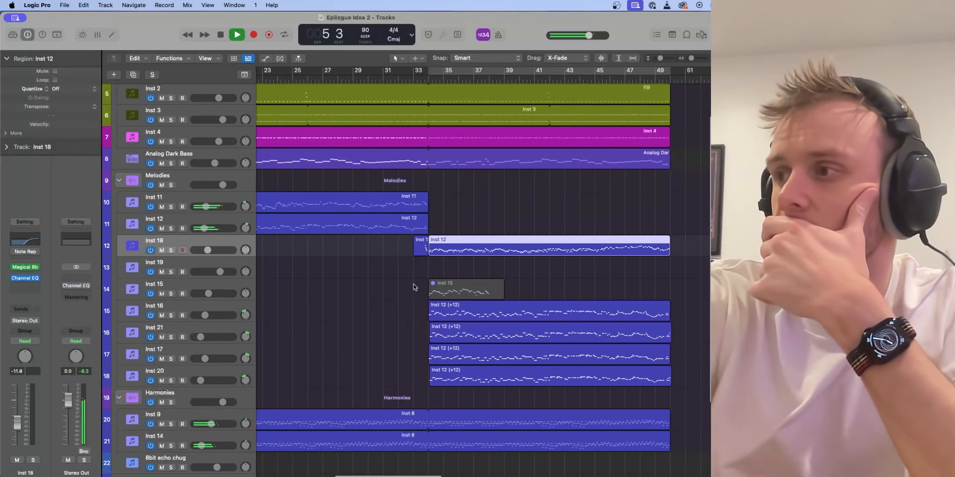
scroll(414, 286, "left", 5)
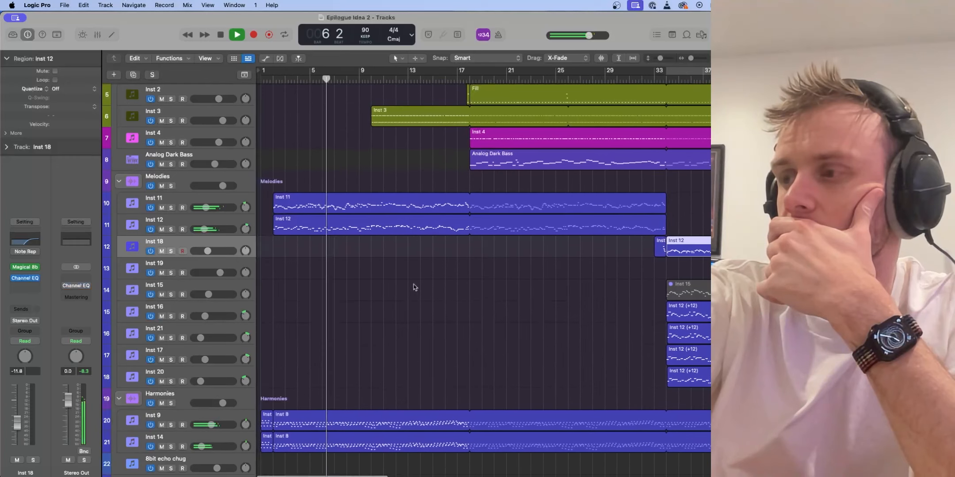
left_click_drag(298, 266, 333, 197)
double_click(333, 197)
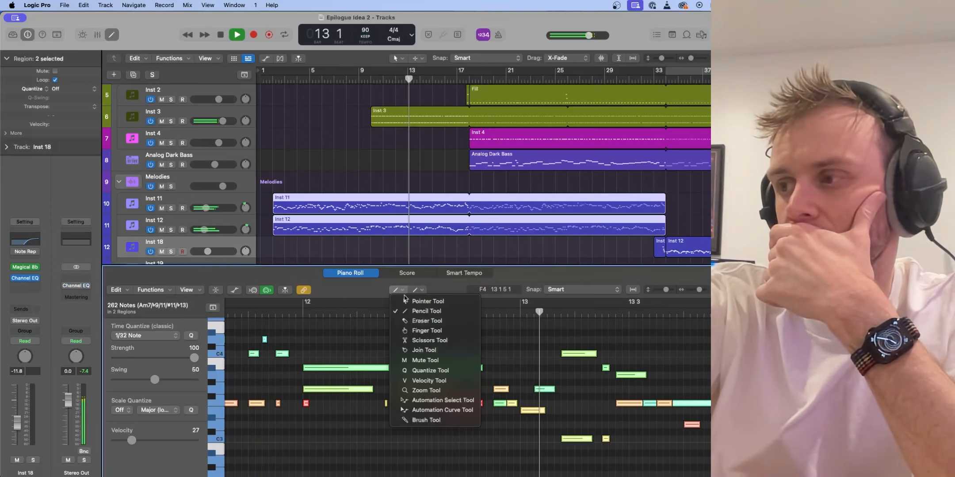
left_click(404, 337)
- Examine the notes of the two melody regions from bar 13 to bar 18 during playback
scroll(405, 337, "right", 10)
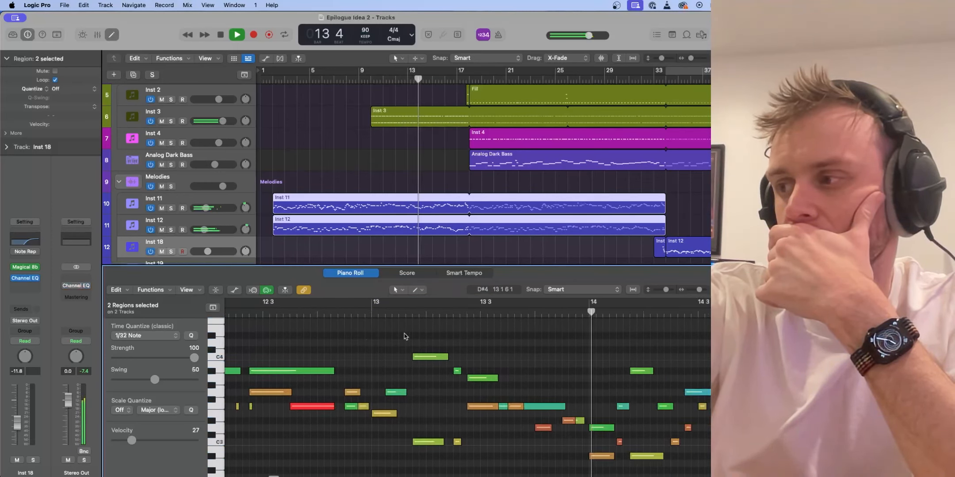
scroll(404, 336, "right", 5)
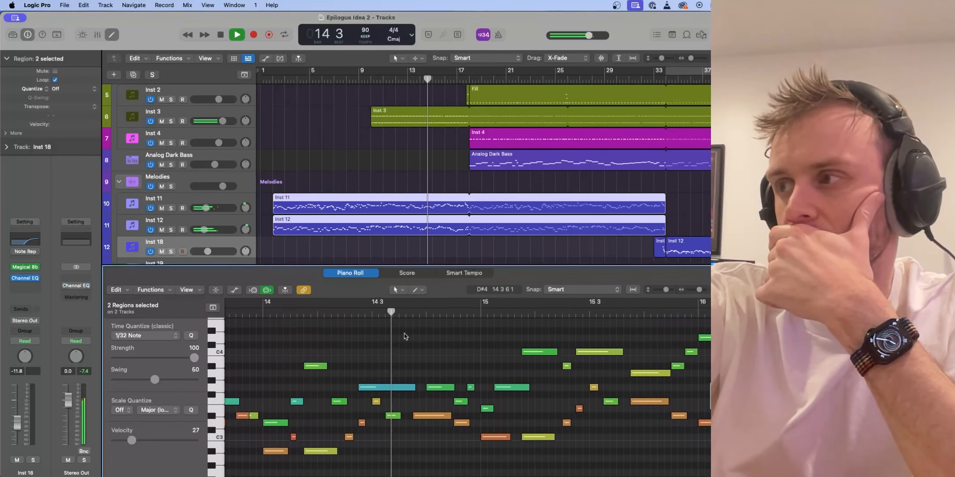
scroll(404, 337, "right", 8)
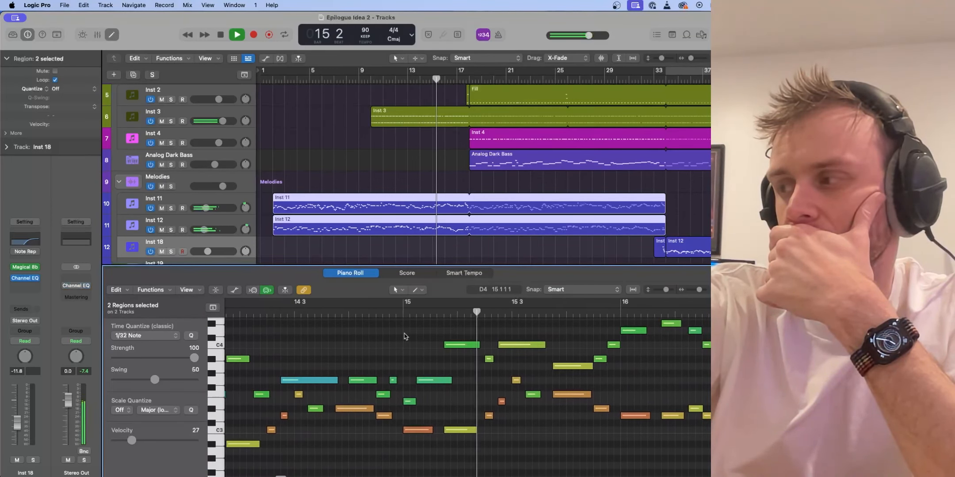
scroll(404, 337, "right", 10)
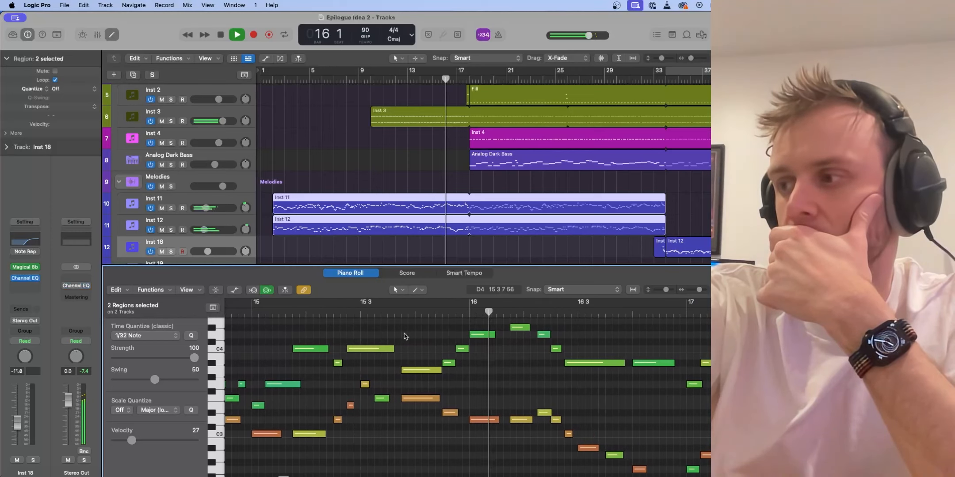
scroll(403, 334, "right", 8)
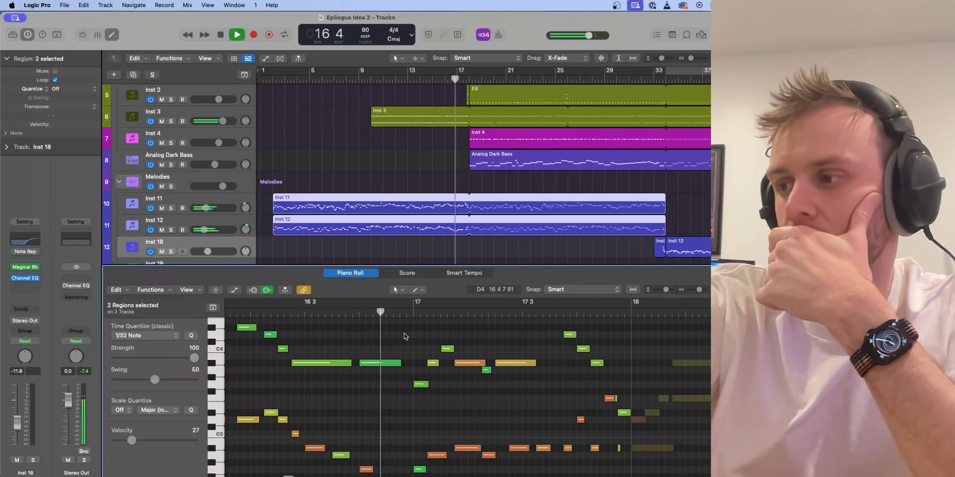
scroll(404, 337, "right", 5)
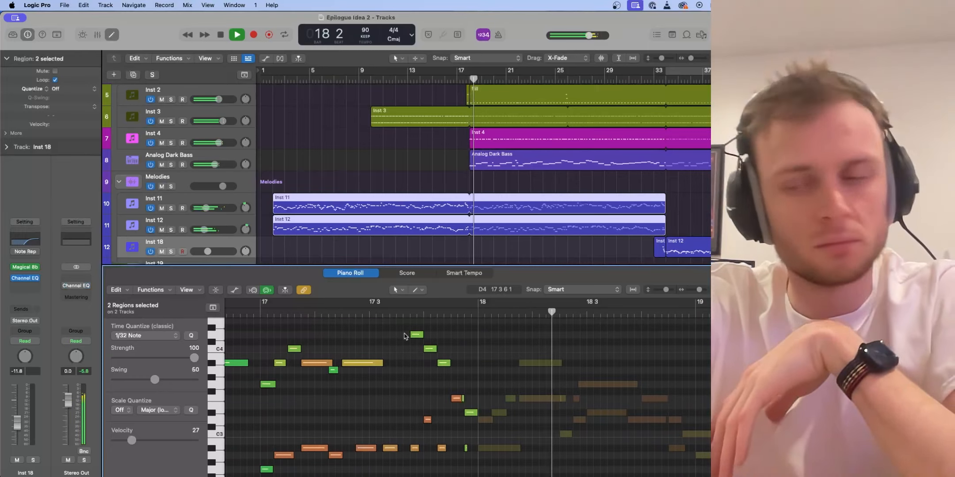
- Show the Analog Dark Bass region's notes in the Piano Roll, zoomed out to cover several bars from bar 18
left_click(509, 169)
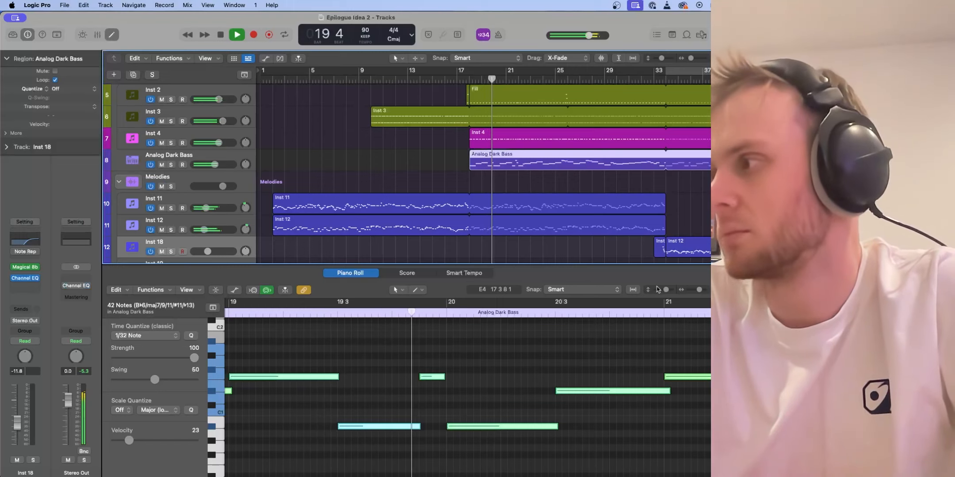
left_click_drag(697, 290, 695, 293)
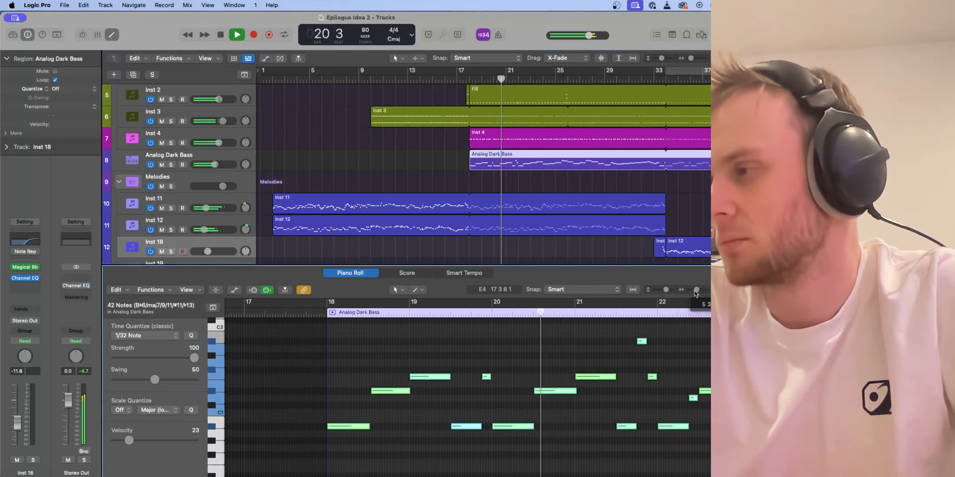
scroll(424, 200, "right", 3)
scroll(423, 200, "up", 1)
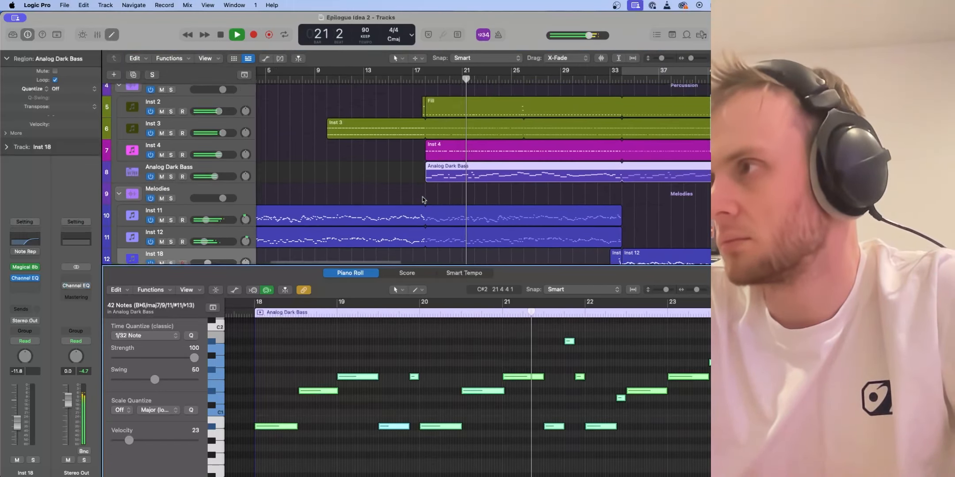
- Select the percussion regions on the Inst 2, Inst 3 and Inst 4 tracks and examine their notes around bars 21 to 26
left_click_drag(410, 96, 468, 155)
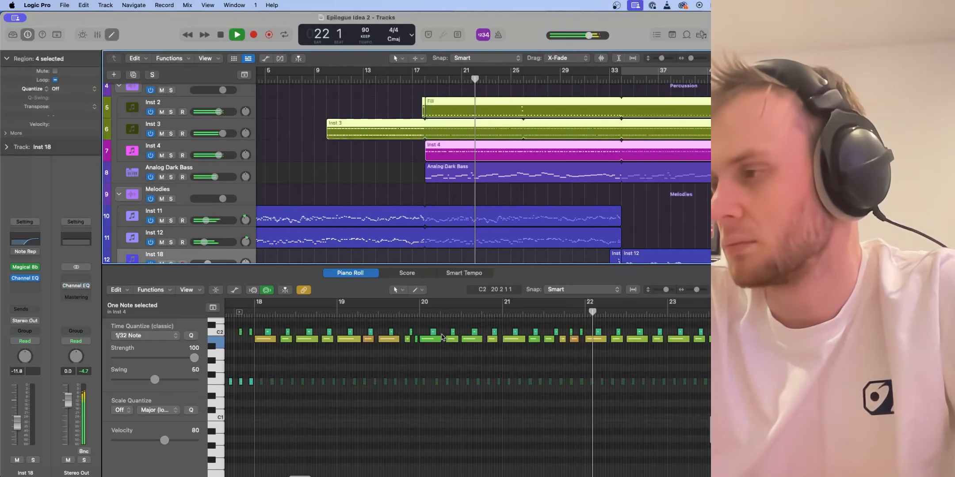
scroll(442, 336, "up", 4)
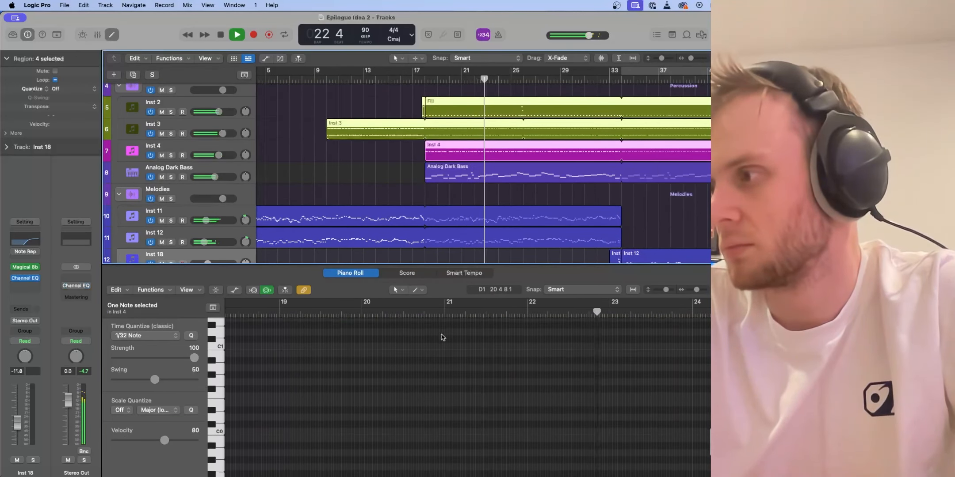
scroll(442, 337, "down", 3)
scroll(442, 338, "up", 1)
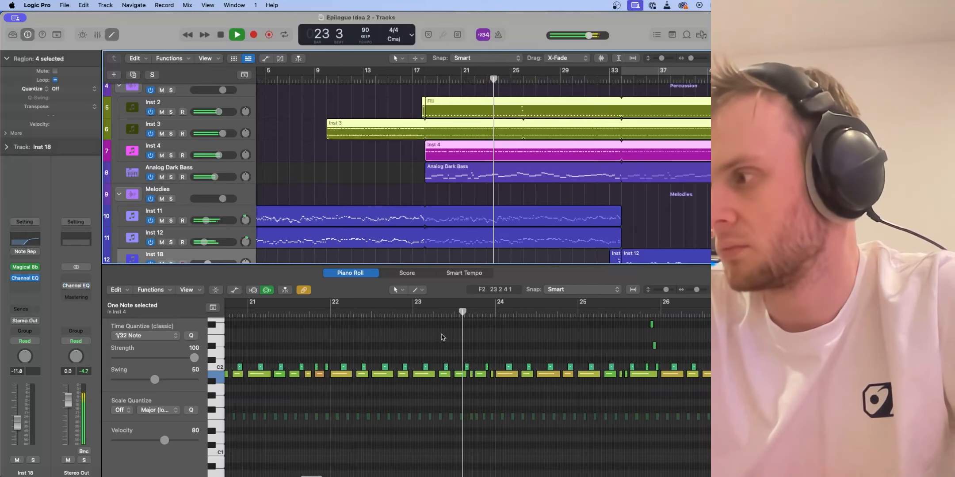
scroll(442, 337, "up", 3)
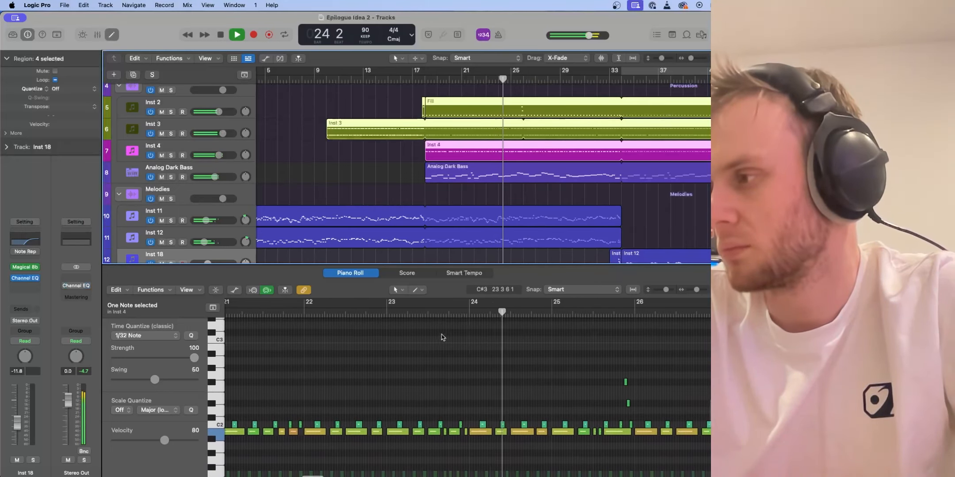
- Select the harmony regions on the Inst 9 and Inst 14 tracks and examine their note patterns up to bar 31
scroll(499, 207, "down", 10)
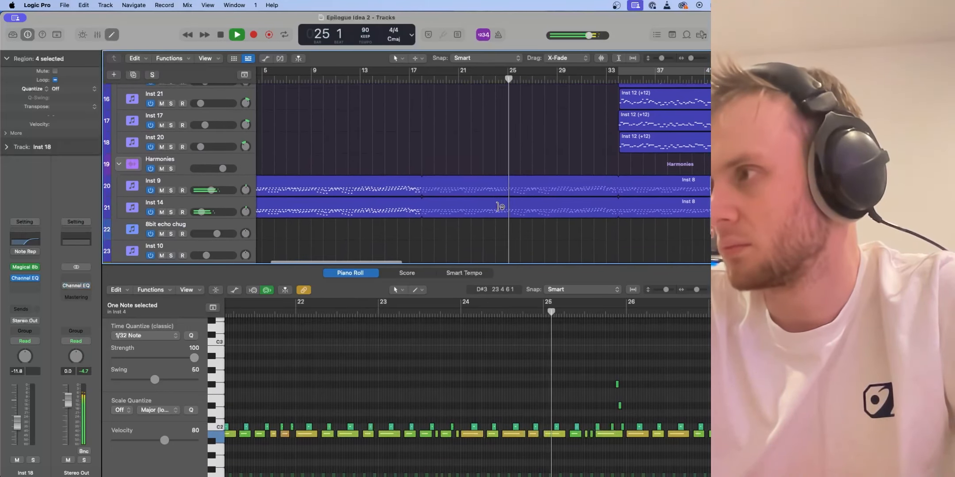
left_click_drag(422, 153, 411, 200)
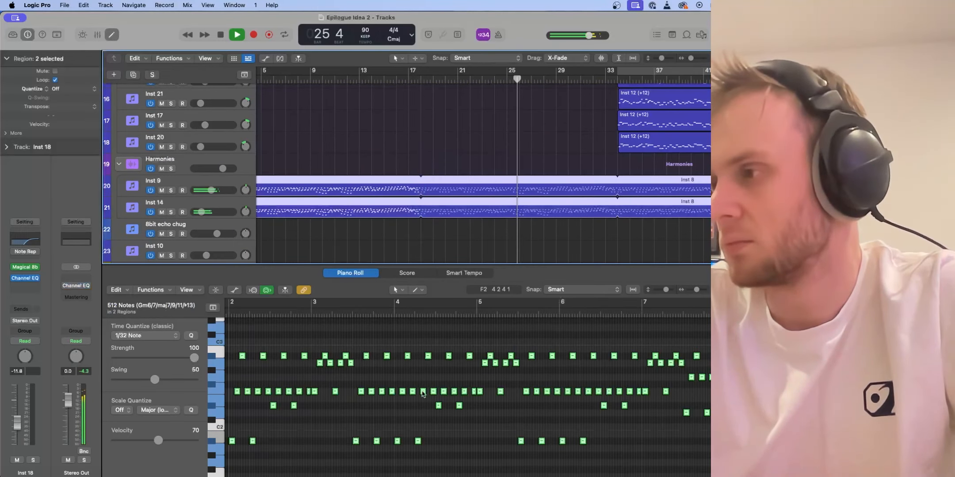
scroll(422, 394, "down", 10)
scroll(423, 394, "right", 3)
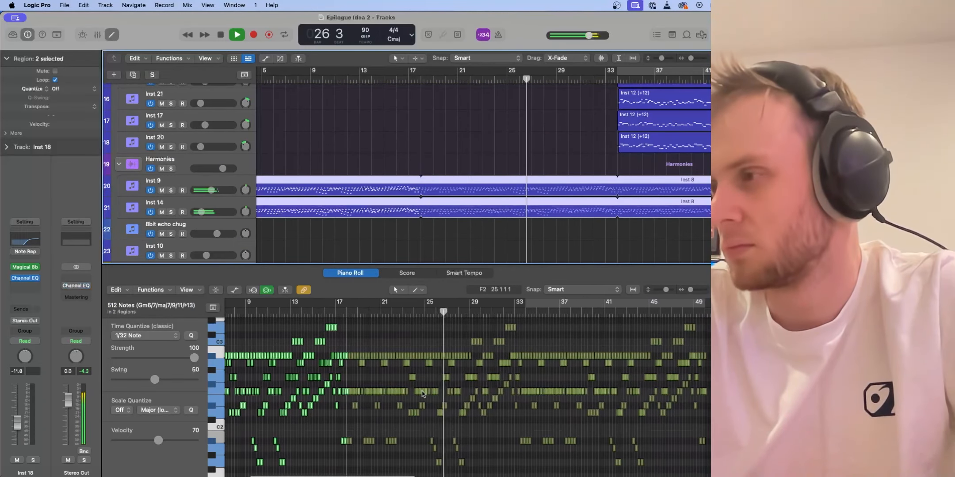
scroll(422, 394, "up", 10)
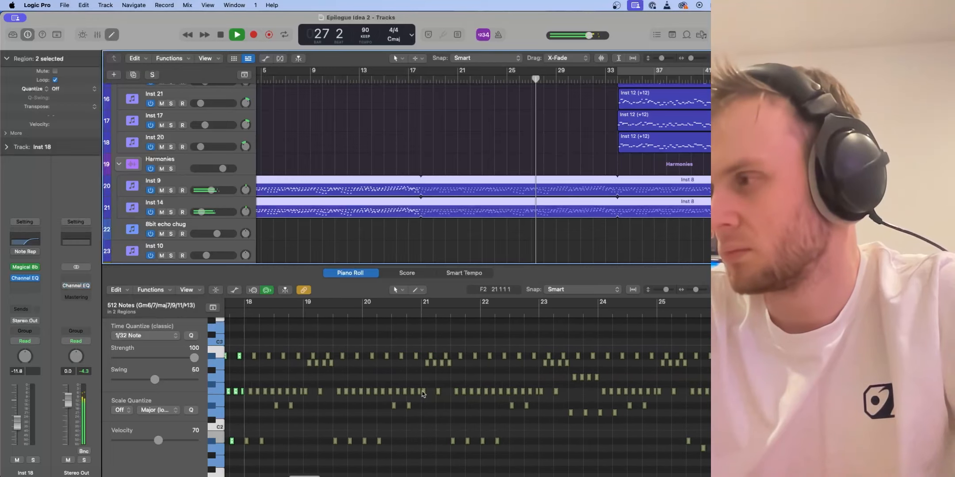
scroll(422, 394, "right", 10)
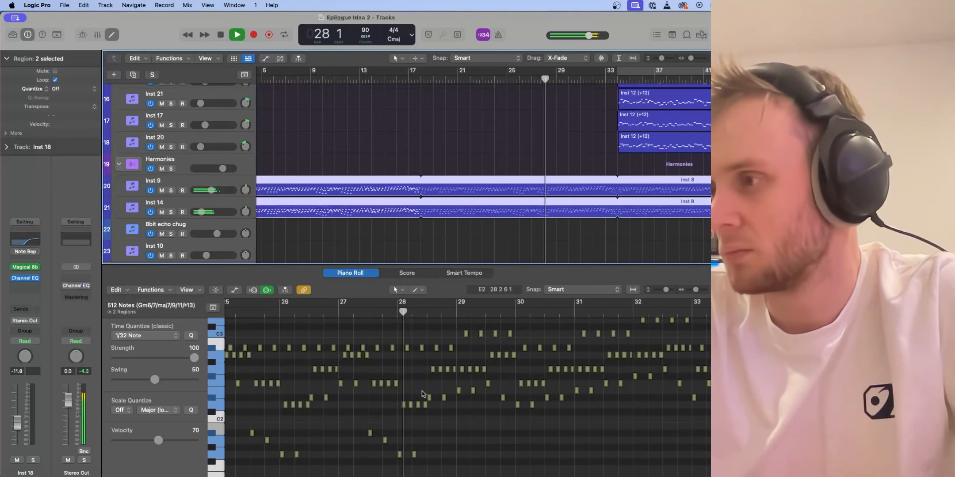
scroll(423, 394, "up", 5)
scroll(422, 394, "up", 3)
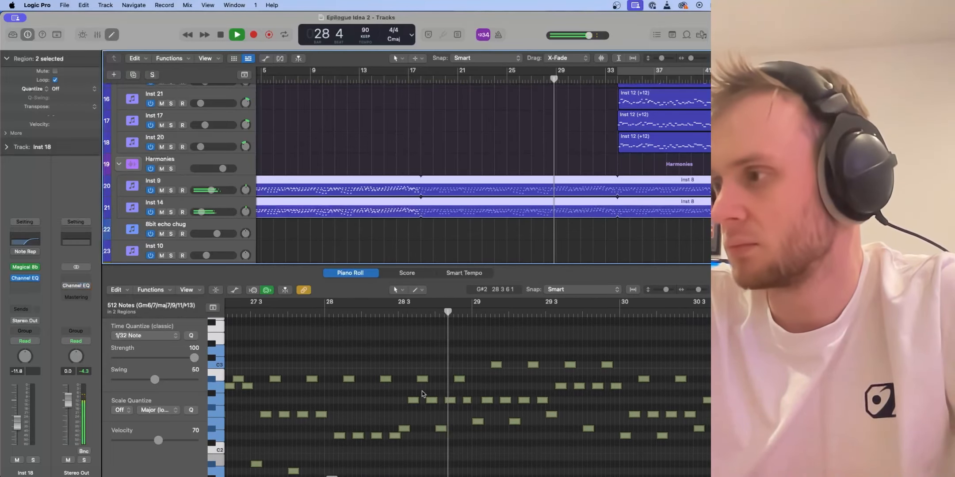
scroll(422, 394, "right", 3)
scroll(423, 393, "up", 1)
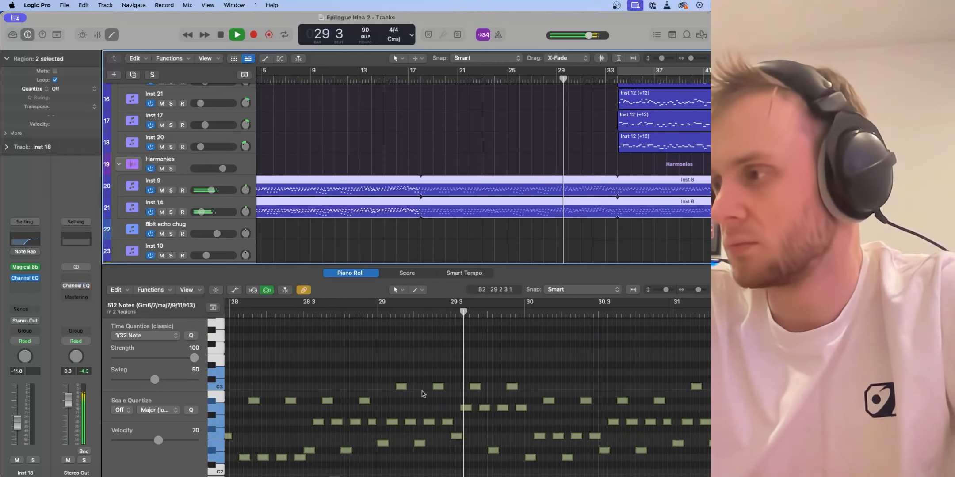
scroll(541, 404, "down", 2)
scroll(540, 404, "right", 3)
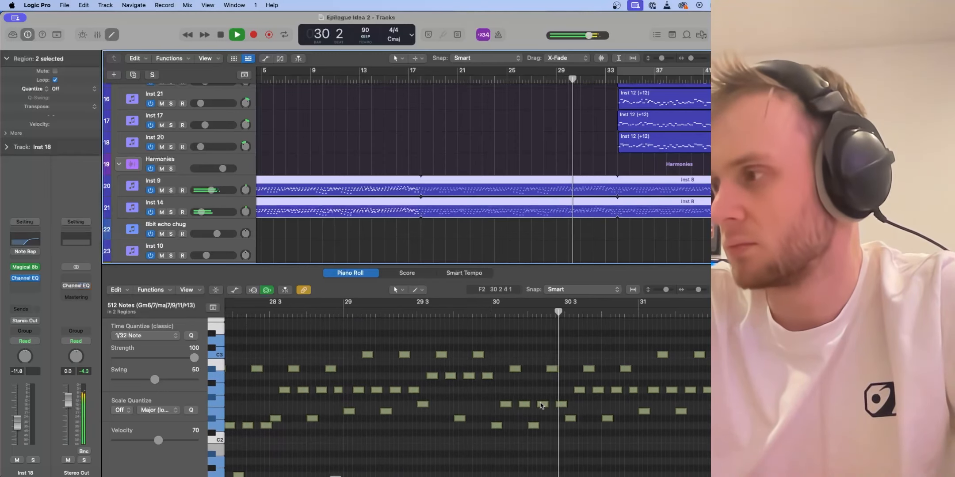
- Select both regions on the Inst 18 track and examine their melody notes from bar 33 to the end of bar 49
scroll(550, 145, "up", 5)
scroll(551, 144, "right", 3)
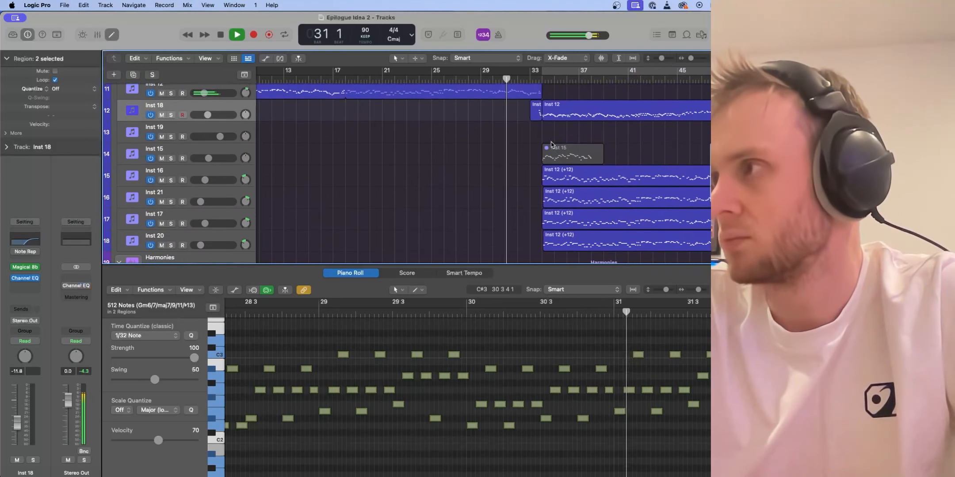
left_click(533, 116)
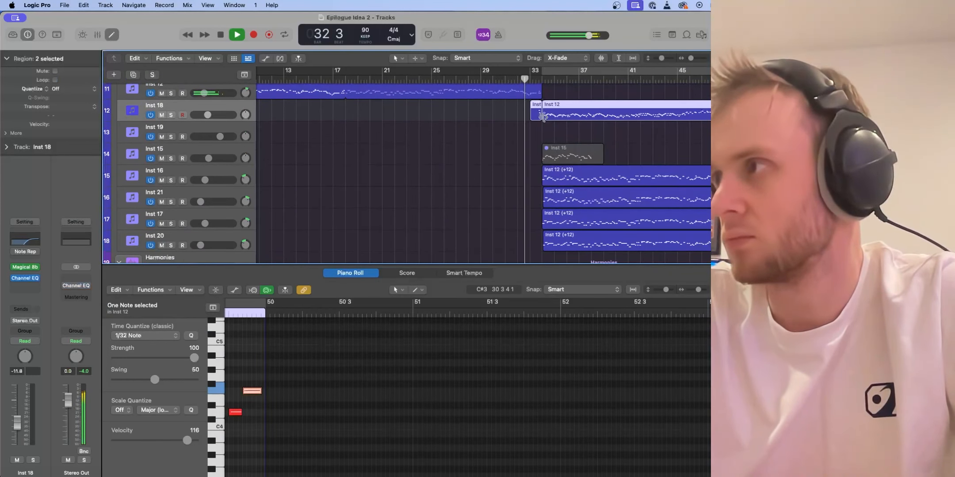
scroll(400, 350, "down", 5)
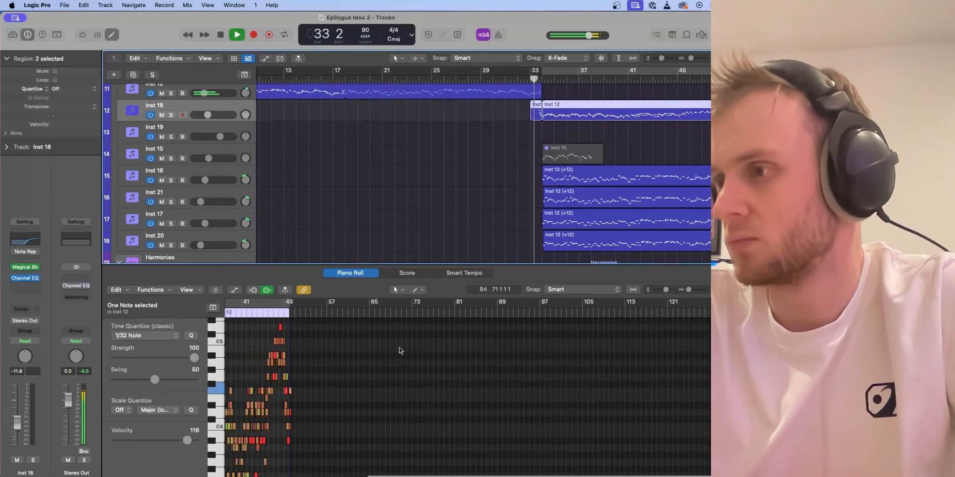
scroll(401, 351, "left", 4)
scroll(401, 351, "up", 5)
scroll(401, 351, "left", 15)
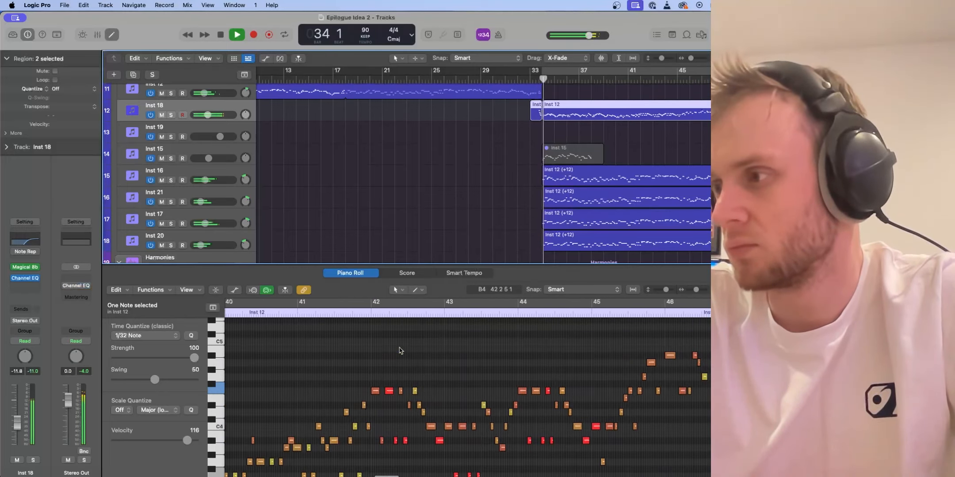
scroll(401, 351, "down", 2)
scroll(399, 351, "left", 2)
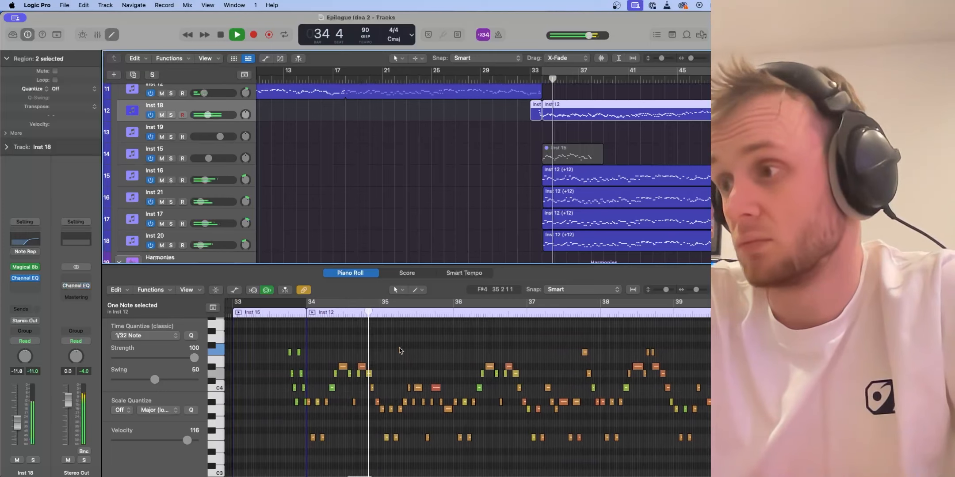
scroll(400, 351, "up", 1)
scroll(399, 351, "down", 1)
scroll(399, 350, "right", 1)
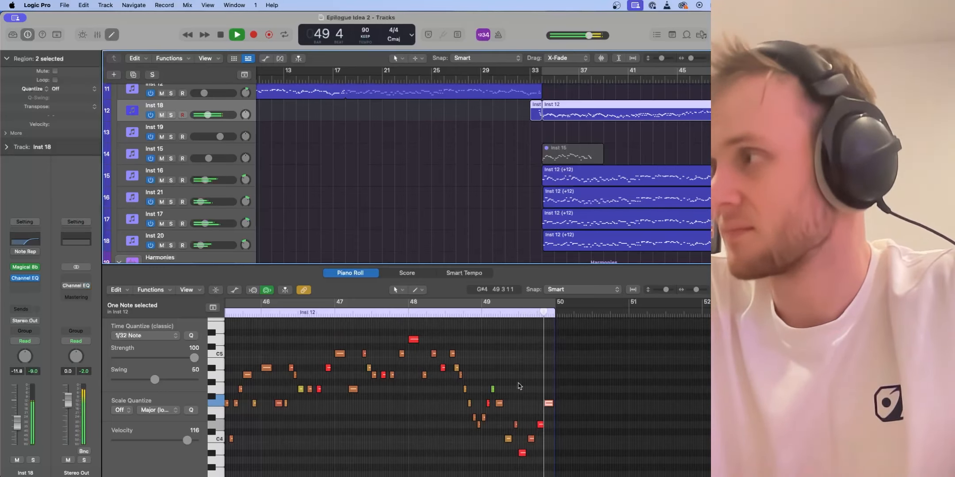
- Mute the layered melody tracks from Inst 15 through Inst 20 and play the lead melody section from bar 34
key("space")
scroll(522, 177, "right", 3)
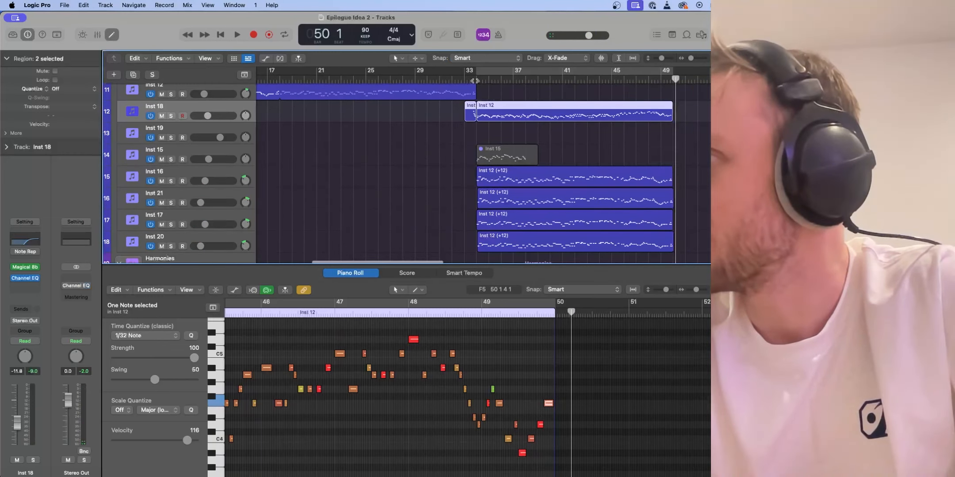
left_click(475, 80)
left_click(161, 159)
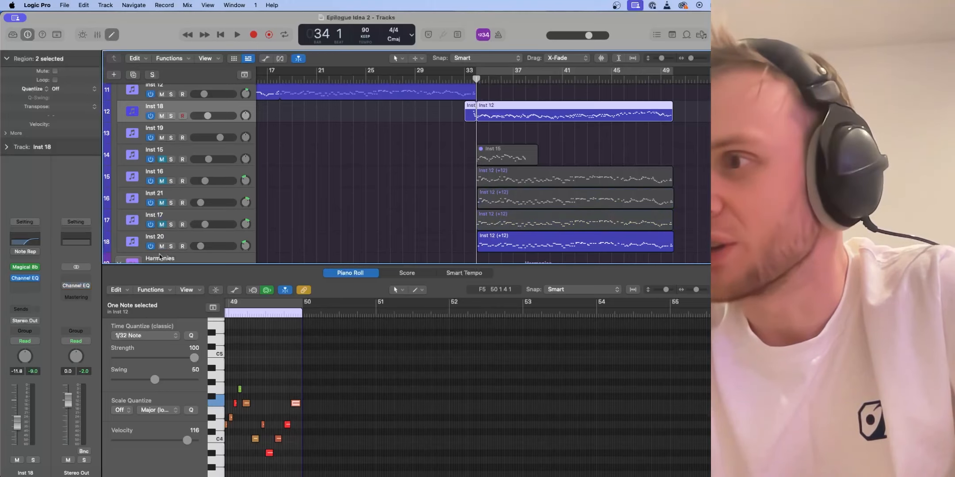
key("space")
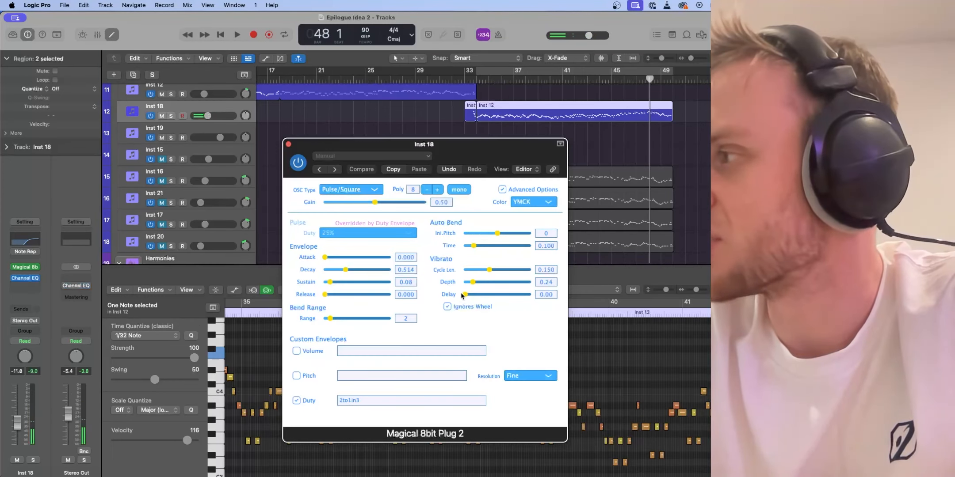
- Enable the cycle range starting at bar 34, solo the Inst 18 track and play the lead melody alone
left_click(494, 71)
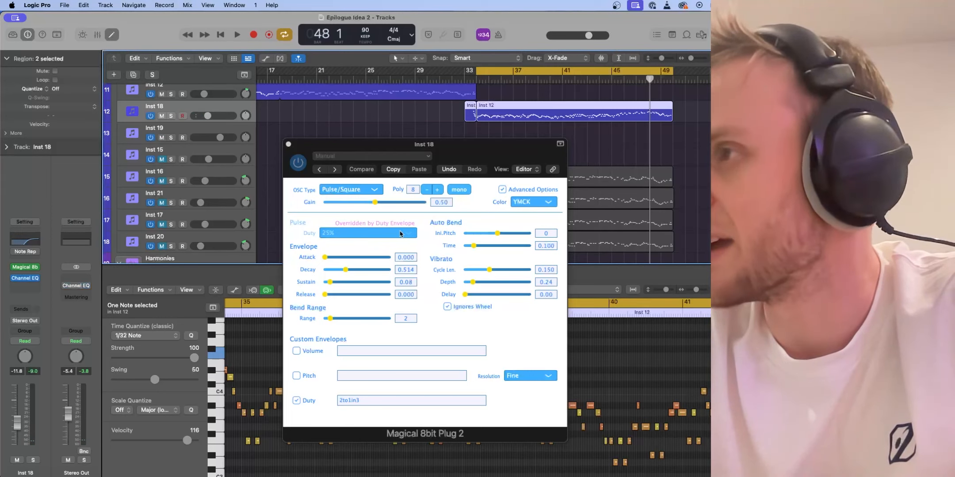
left_click(171, 116)
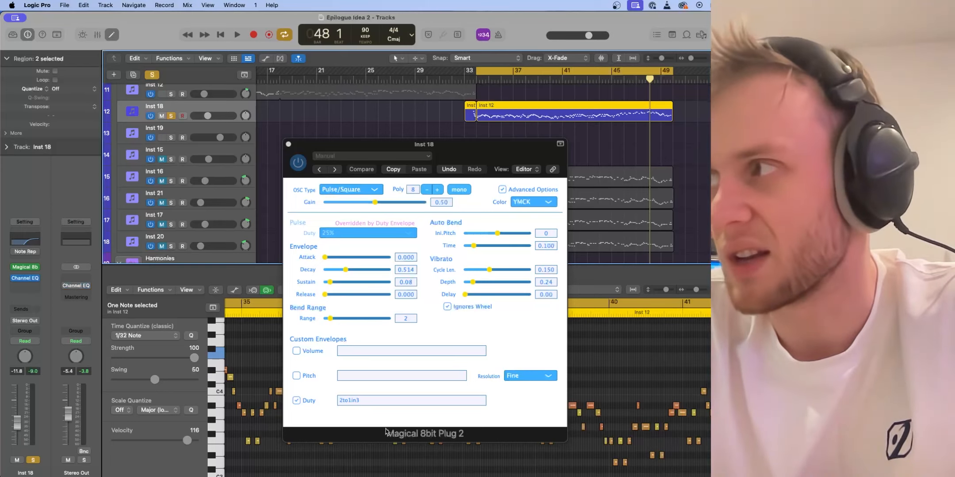
key("space")
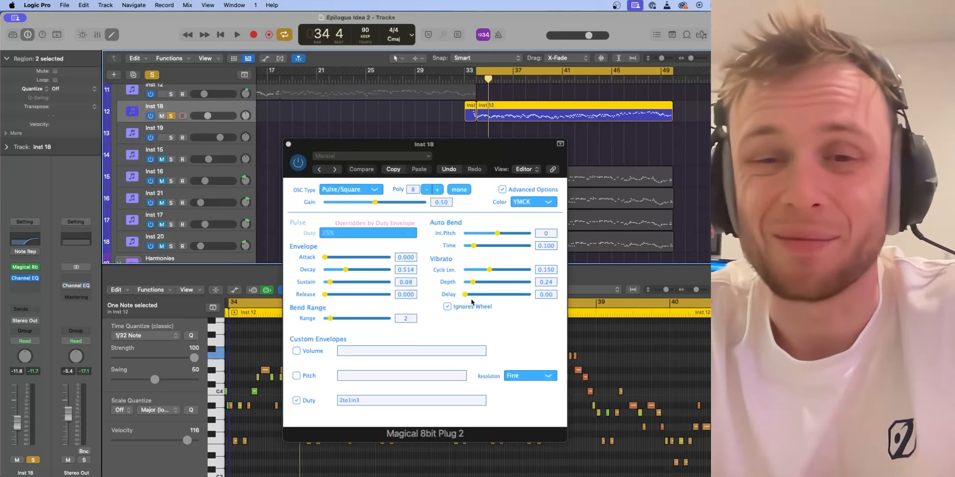
key("space")
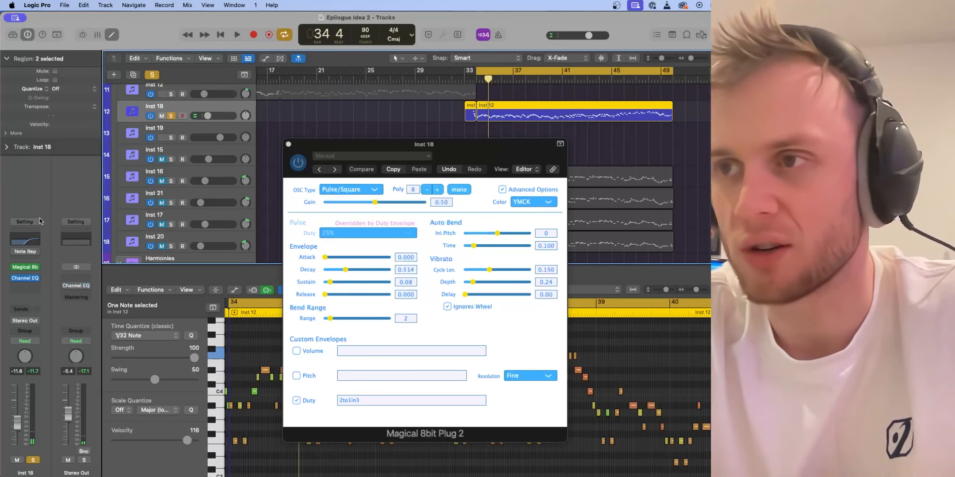
- Compare the Inst 18 melody with its Channel EQ bypassed and active during playback, and close both plug-in windows
left_click(37, 242)
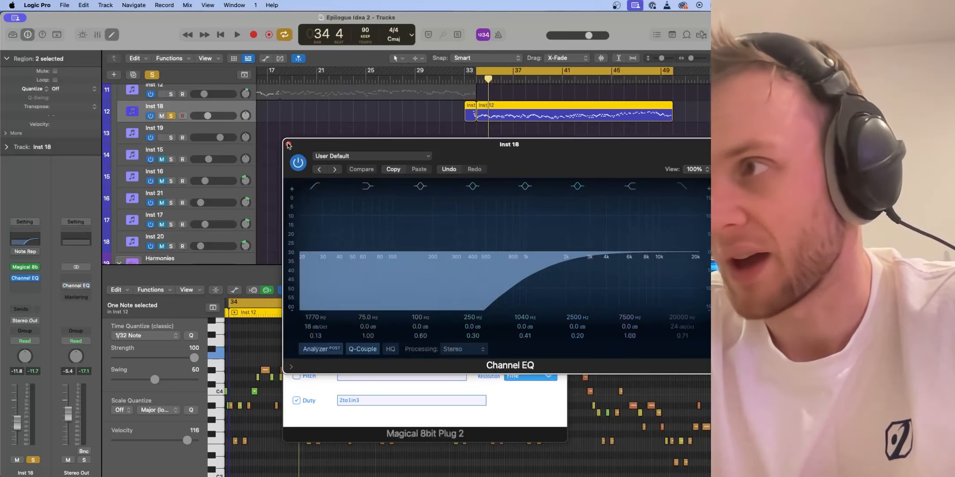
key("space")
left_click(298, 163)
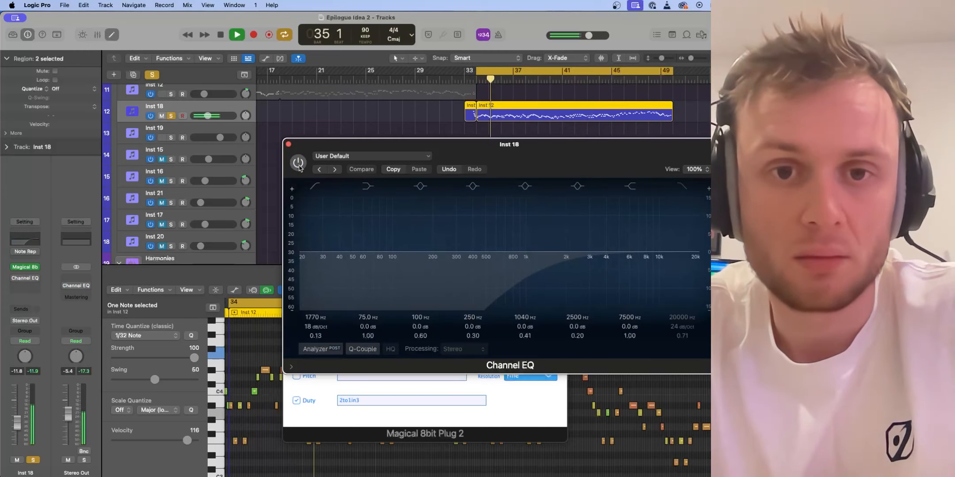
left_click(298, 163)
key("space")
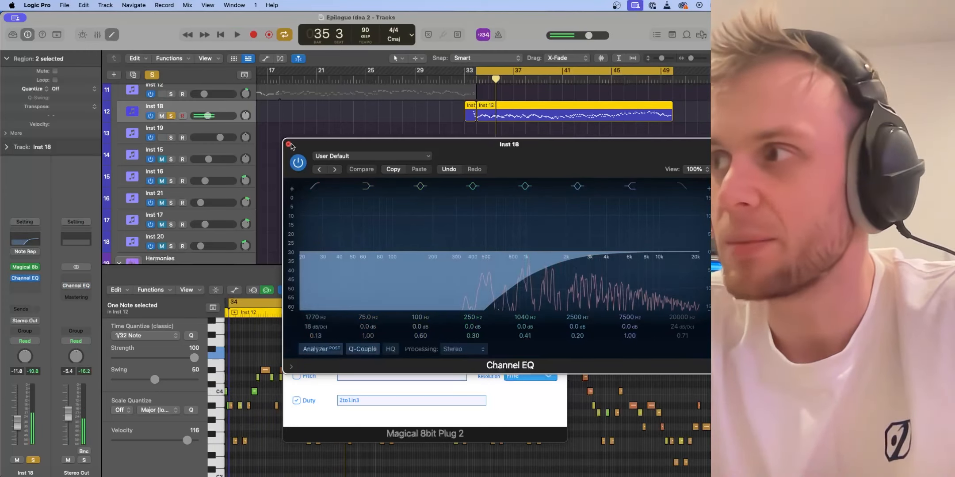
left_click(289, 144)
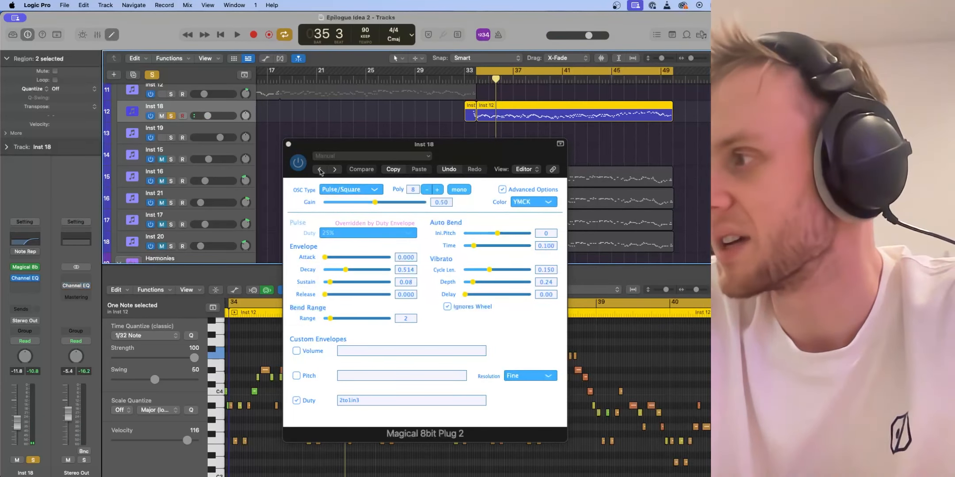
left_click(288, 144)
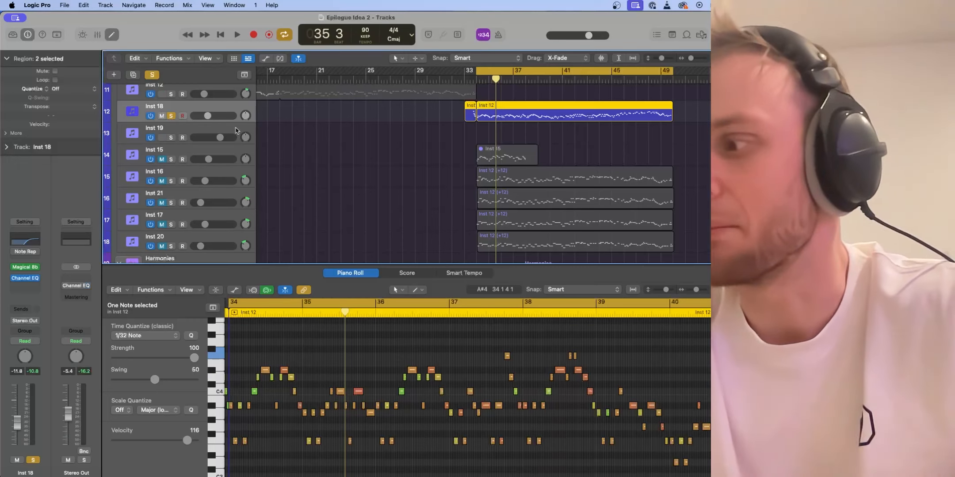
- Unsolo Inst 18, unmute the Inst 16, 21, 17 and 20 layers, mute Inst 18 and play the layers from bar 34
left_click(168, 116)
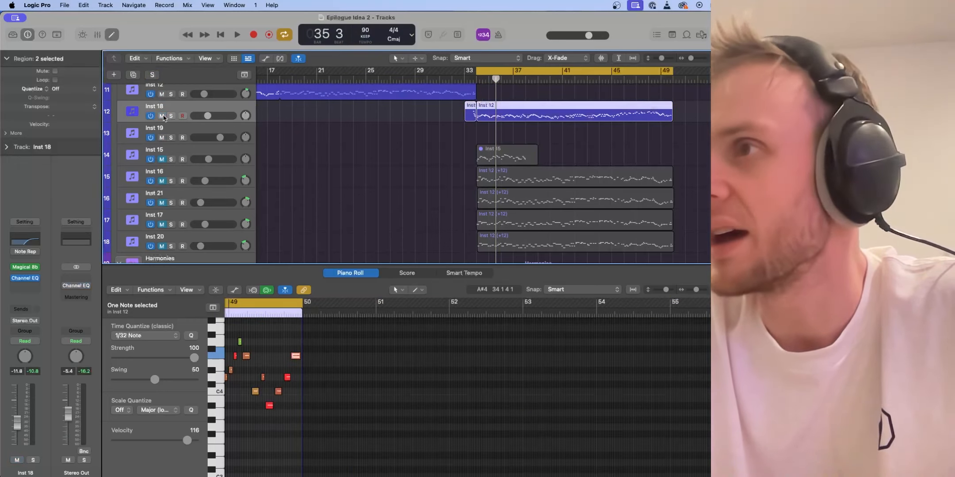
left_click(162, 202)
left_click(163, 229)
left_click(163, 225)
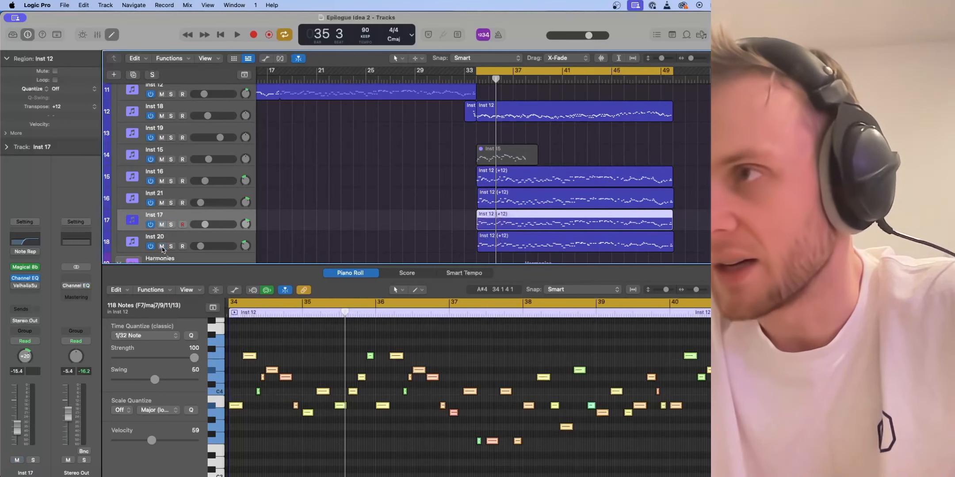
left_click(162, 116)
key("space")
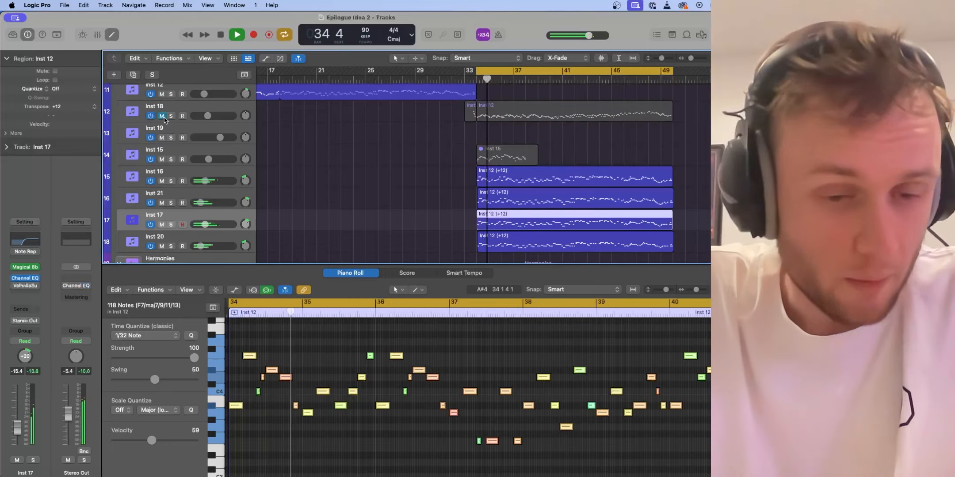
scroll(410, 211, "right", 3)
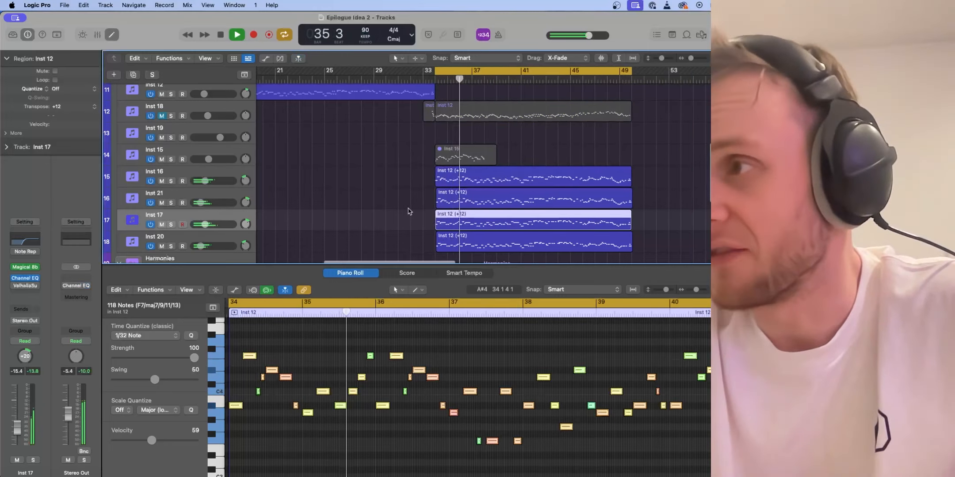
key("space")
- Select the regions on the Inst 20 and Inst 21 tracks and examine their start offset against the Inst 16 and Inst 17 regions
left_click(229, 234)
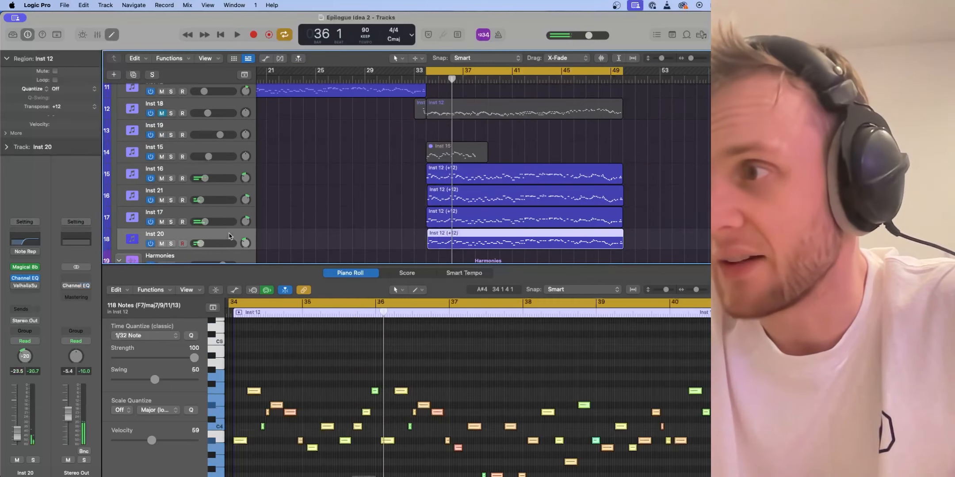
left_click(238, 193)
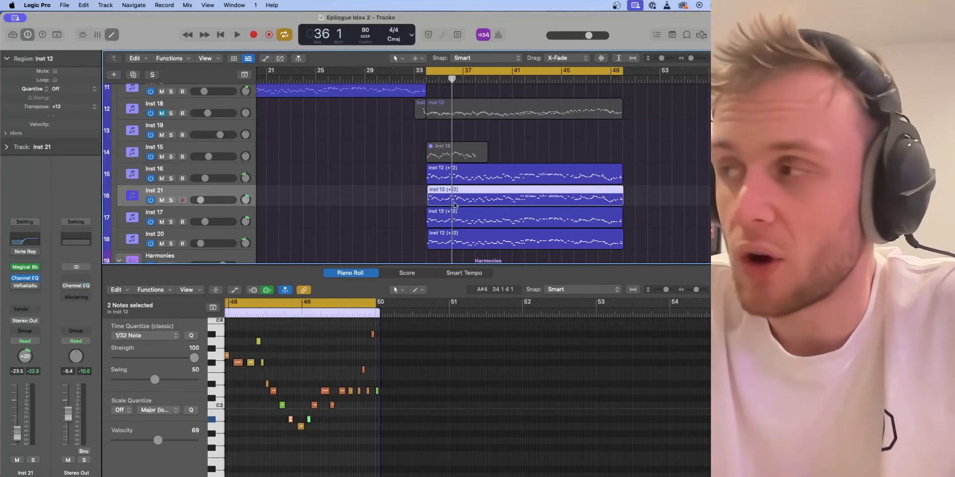
key("super+Right")
key("super+Right")
key("super+Right")
key("super+Right")
key("super+Right")
key("super+Right")
key("super+Right")
key("super+Right")
key("super+Right")
key("super+Right")
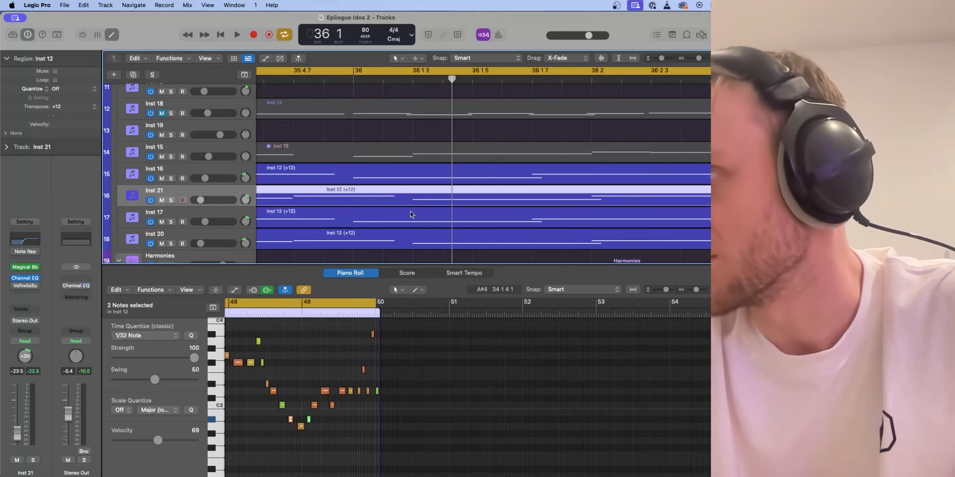
key("super+Left")
key("super+Left")
key("super+Left")
key("super+Left")
key("super+Left")
key("super+Left")
key("super+Left")
key("super+Left")
key("super+Left")
key("super+Left")
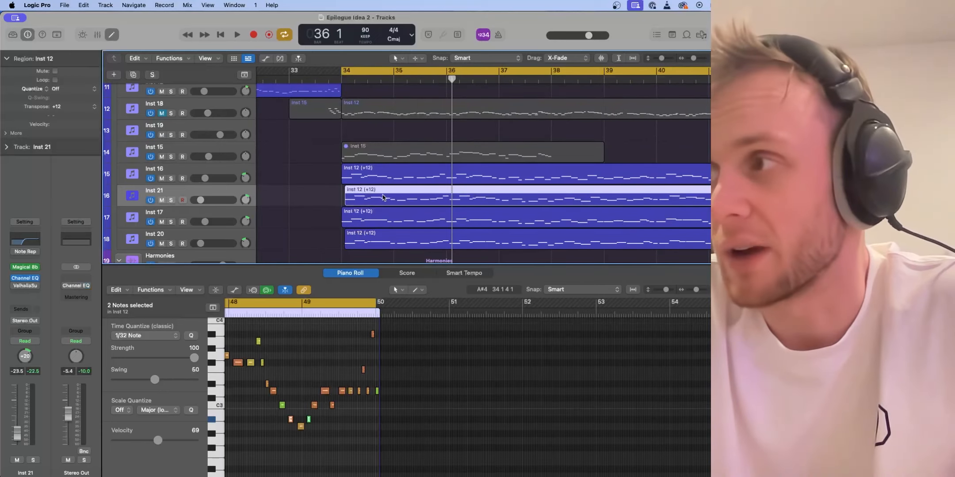
- Play the layers from bar 34, compare the sound with Inst 21 and Inst 20 muted, and unmute both tracks
key("space")
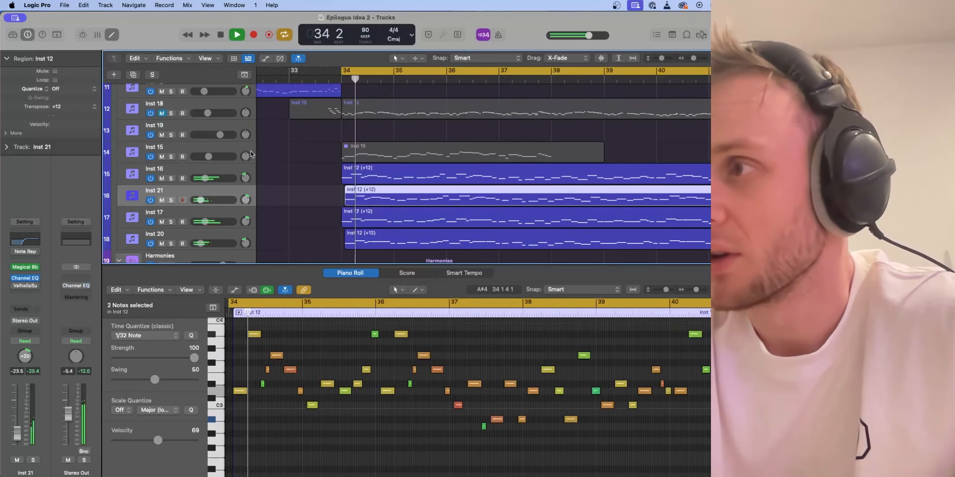
left_click(162, 200)
left_click(161, 243)
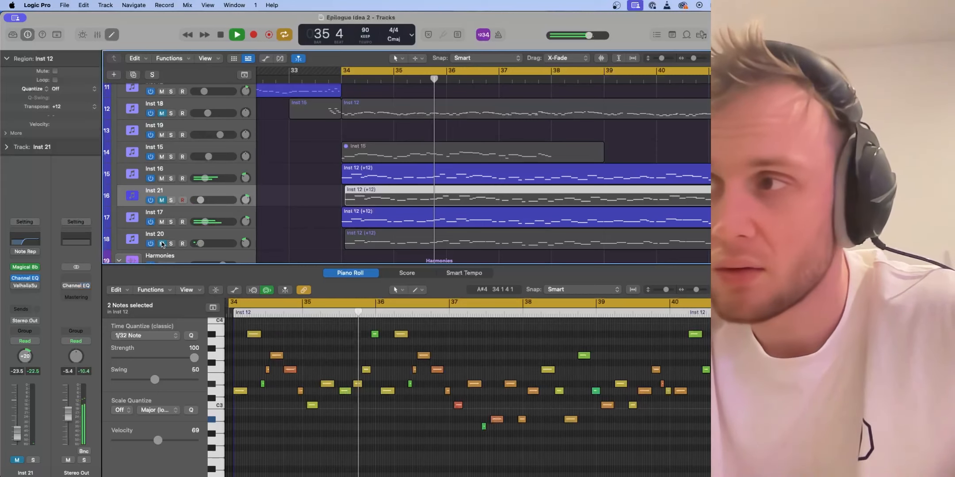
key("space")
left_click(162, 243)
left_click(162, 200)
- Solo the Inst 21 and Inst 16 tracks, play the pair together, and unsolo both tracks
left_click(171, 200)
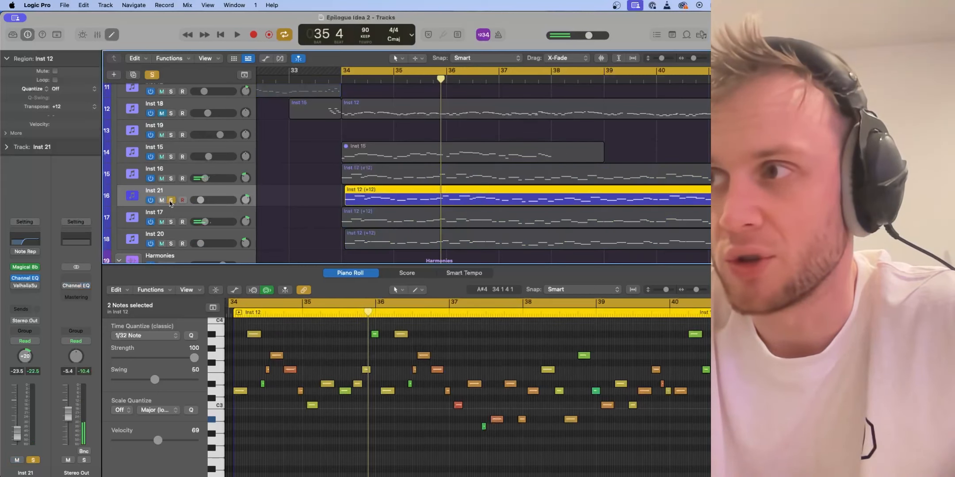
left_click(171, 181)
key("space")
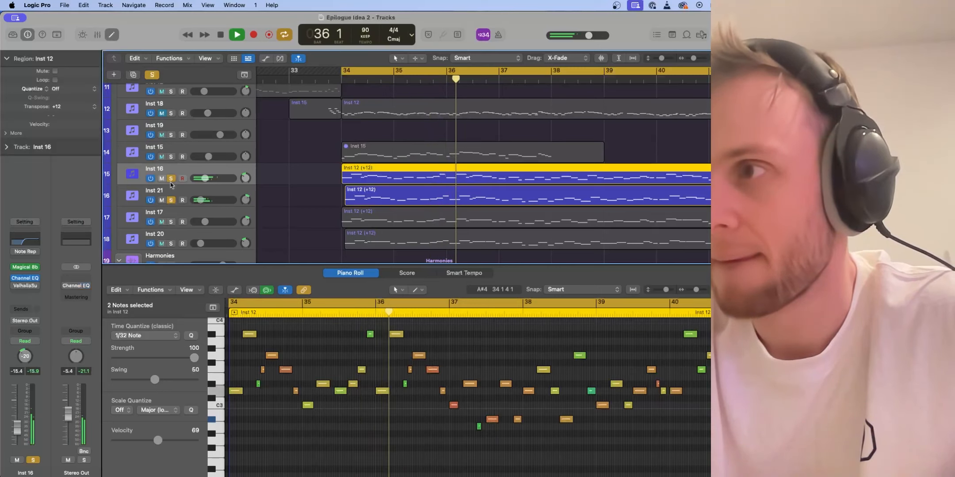
key("space")
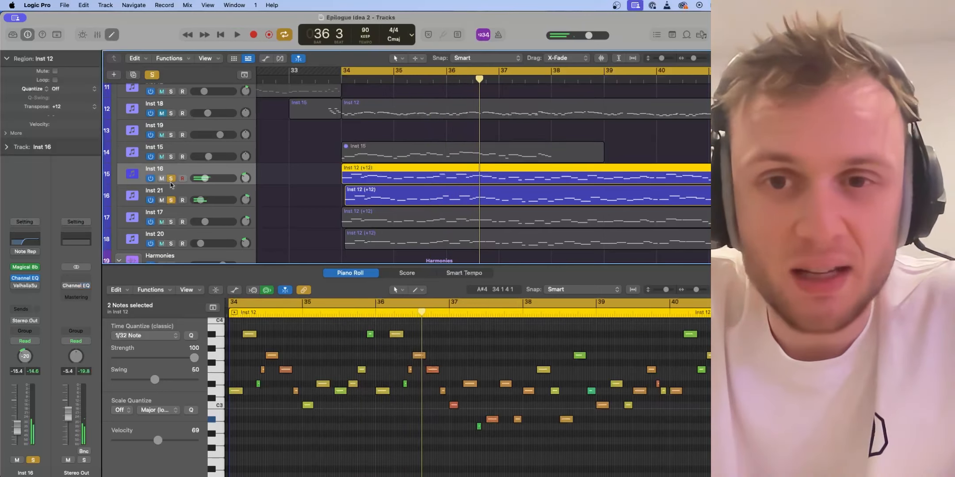
left_click(171, 179)
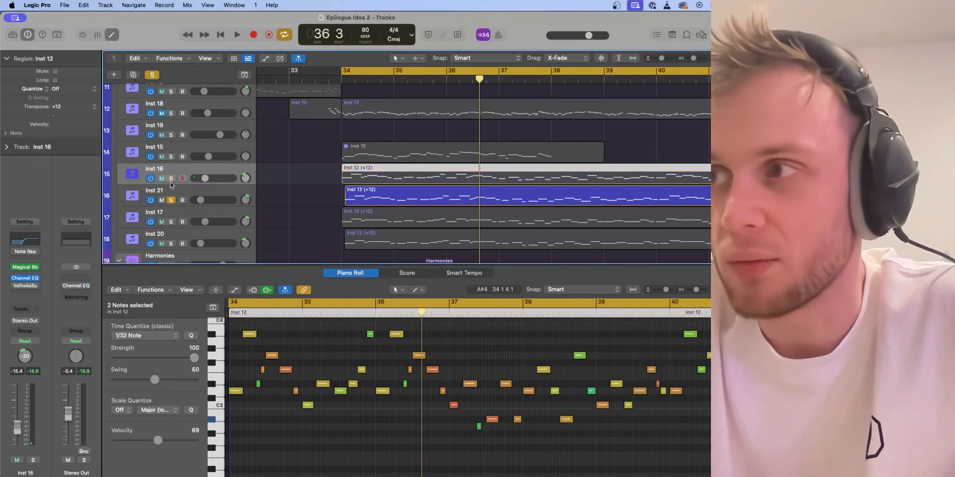
left_click(171, 200)
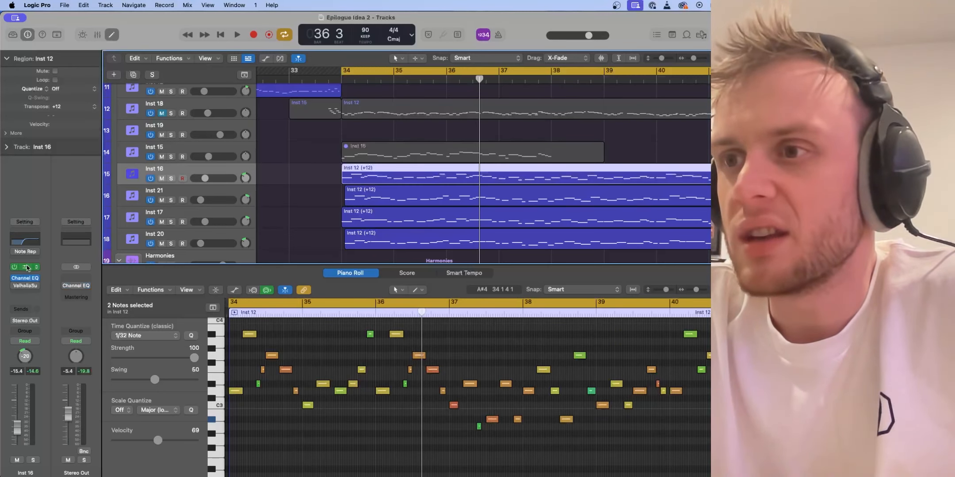
- Examine the Magical 8bit Plug 2 envelope, vibrato and duty settings on the Inst 16 and Inst 21 tracks
left_click(27, 268)
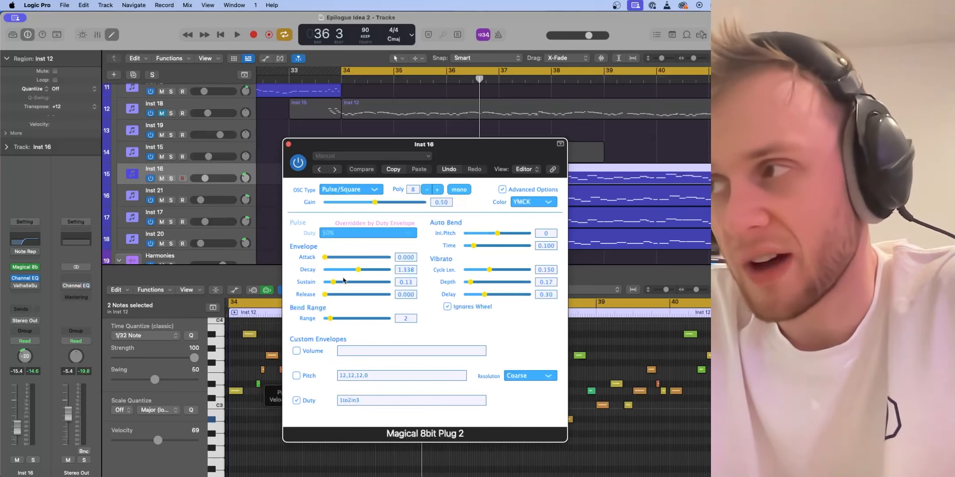
left_click(288, 144)
left_click(227, 192)
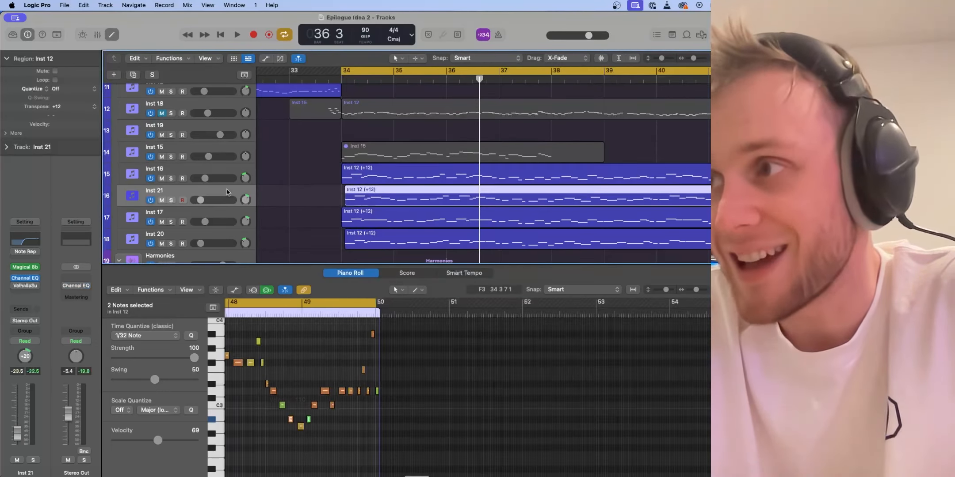
left_click(25, 267)
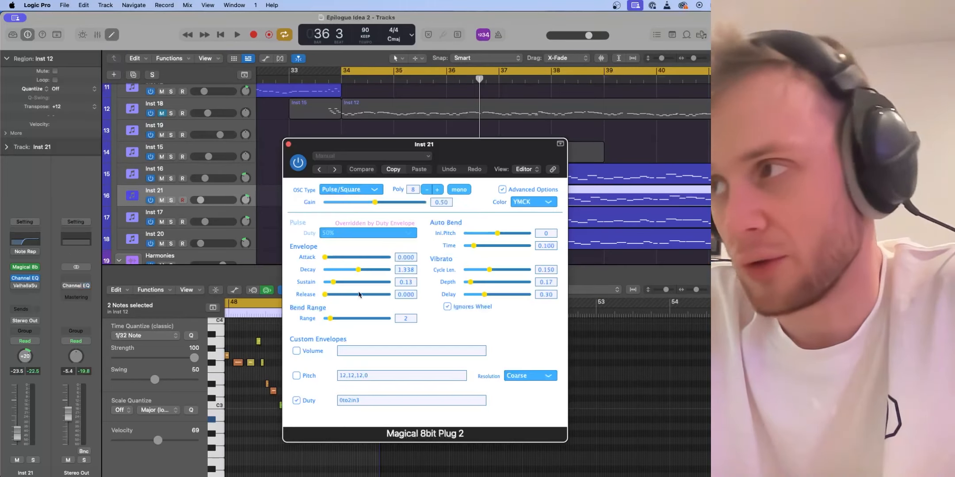
left_click(288, 144)
- Examine the Magical 8bit Plug 2 settings on the Inst 17 and Inst 20 tracks
left_click(232, 221)
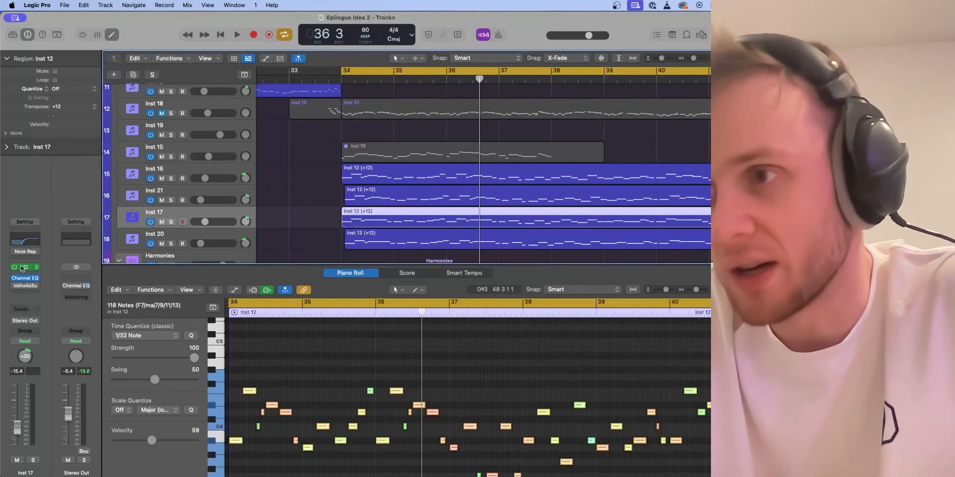
left_click(26, 267)
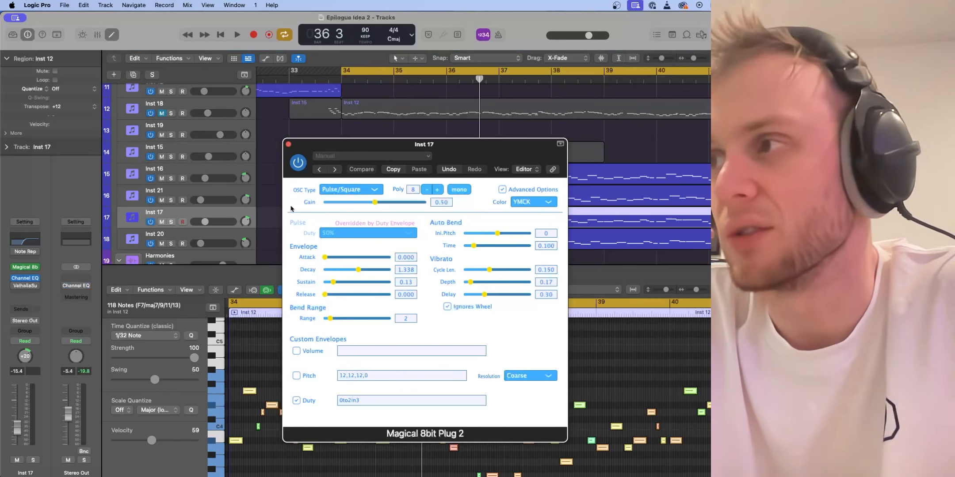
left_click(288, 144)
left_click(227, 241)
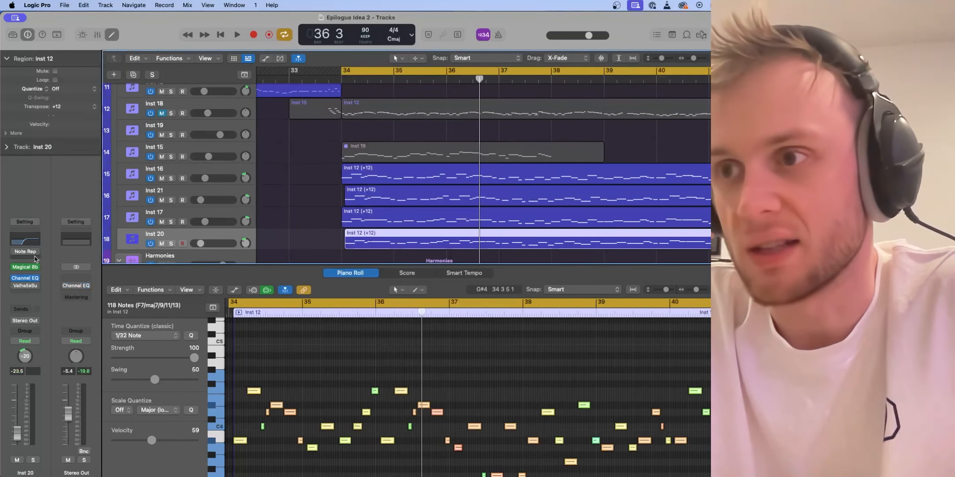
left_click(25, 268)
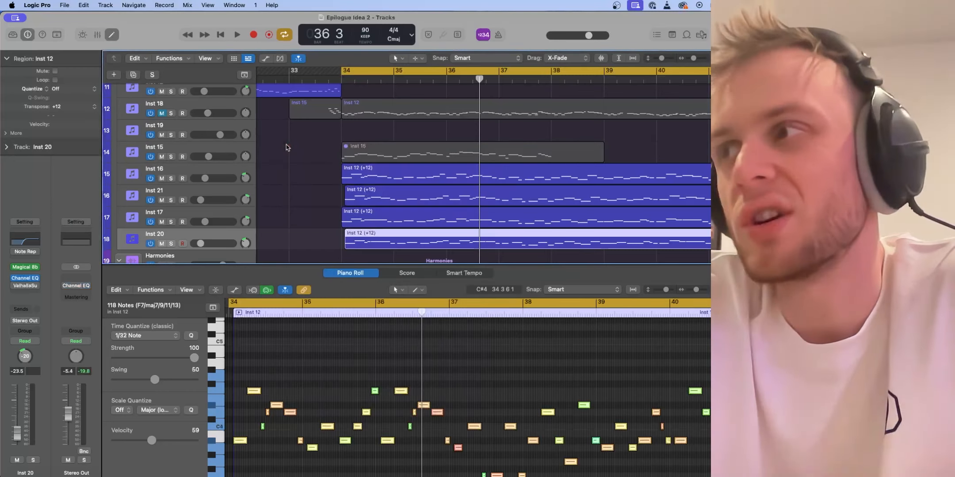
left_click(288, 144)
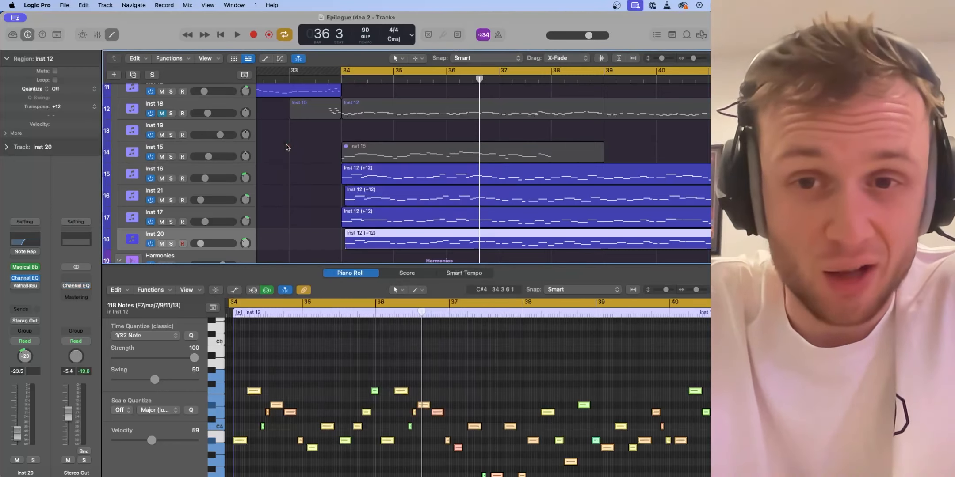
- Unmute the Inst 18 lead, solo it together with the Inst 16 layer and play both from bar 34
scroll(381, 147, "down", 5)
scroll(381, 165, "right", 2)
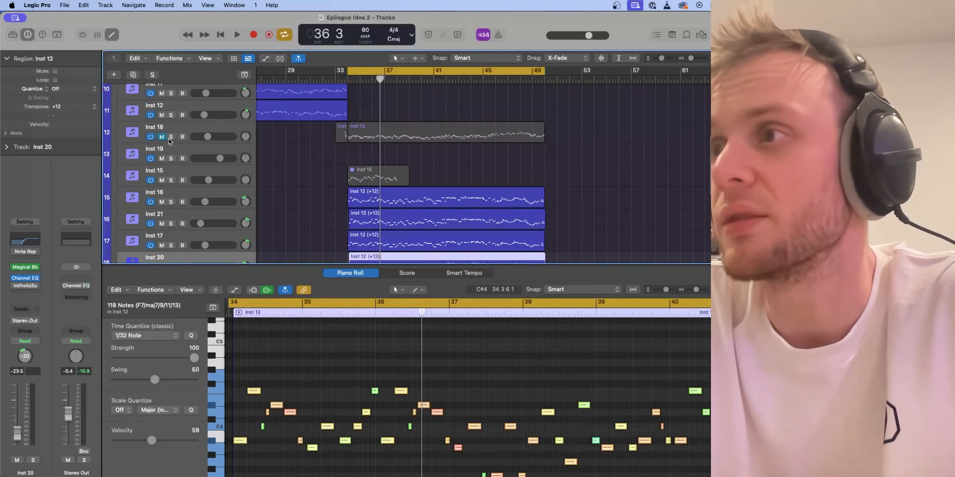
left_click(162, 137)
left_click(171, 137)
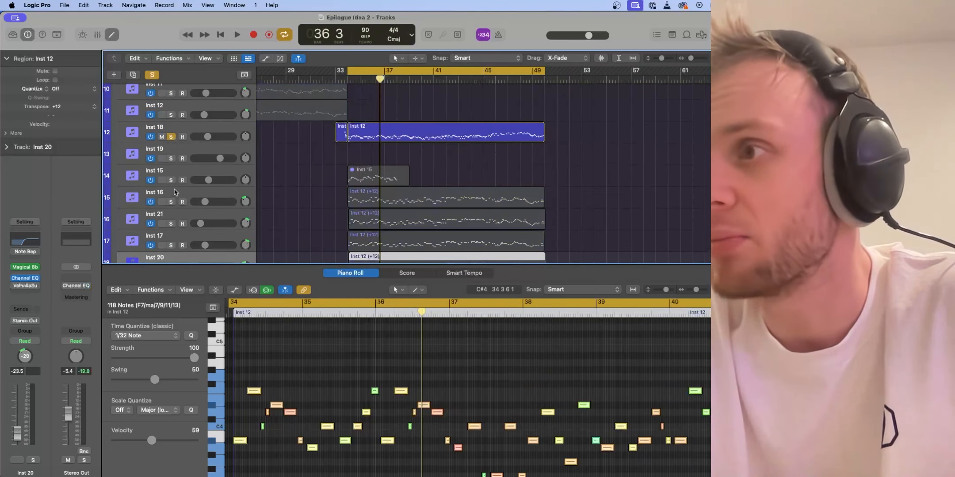
left_click(171, 180)
left_click(171, 180)
left_click(171, 202)
key("space")
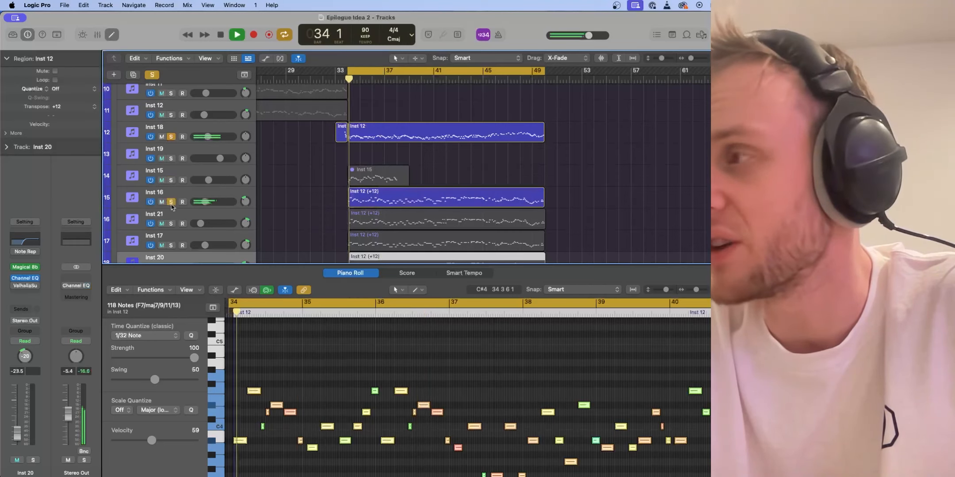
- Solo the Inst 17 layer along with Inst 18 and Inst 16, play the three together, and stop playback
left_click(171, 246)
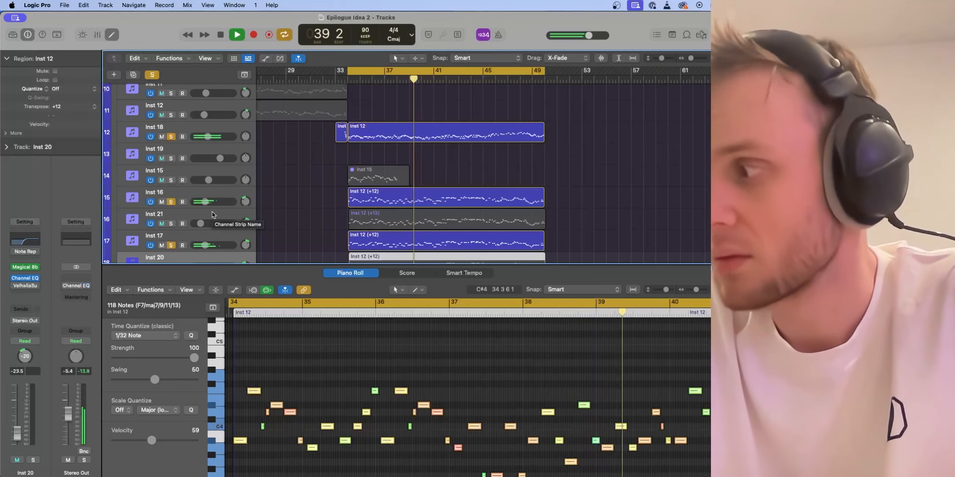
left_click(311, 173)
key("space")
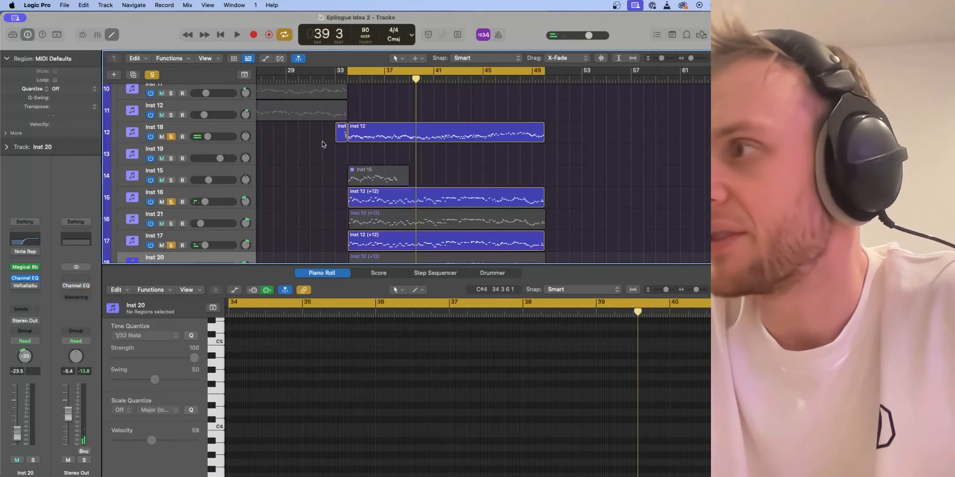
- Examine the opening notes of the Inst 12 region on the Inst 18 track up close in the Piano Roll from bar 34
left_click(377, 130)
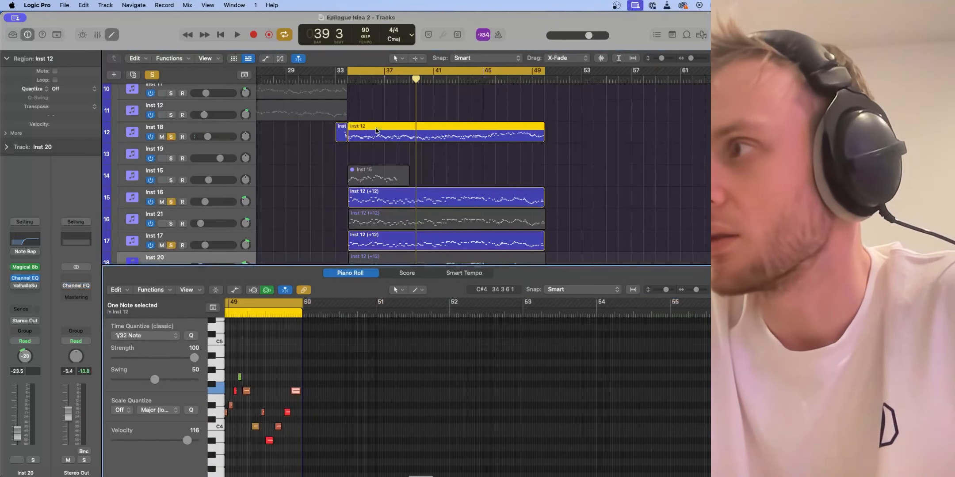
scroll(306, 327, "left", 10)
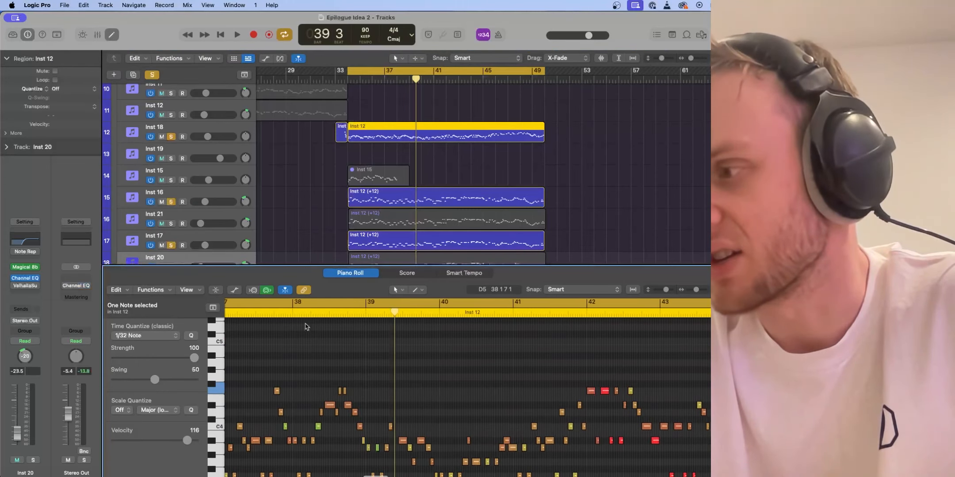
scroll(306, 327, "left", 3)
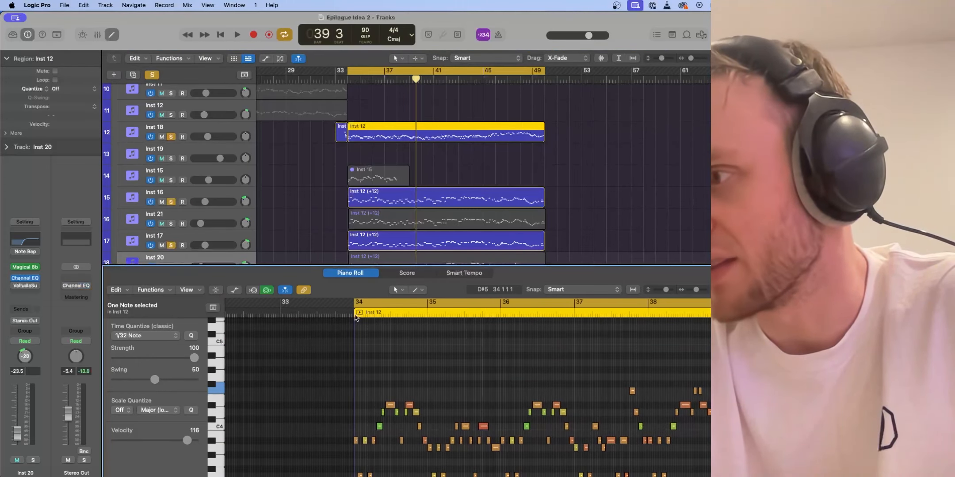
left_click(355, 317)
key("super+Right")
key("super+Right")
key("super+Right")
key("super+Right")
key("super+Right")
key("super+Right")
scroll(345, 392, "down", 3)
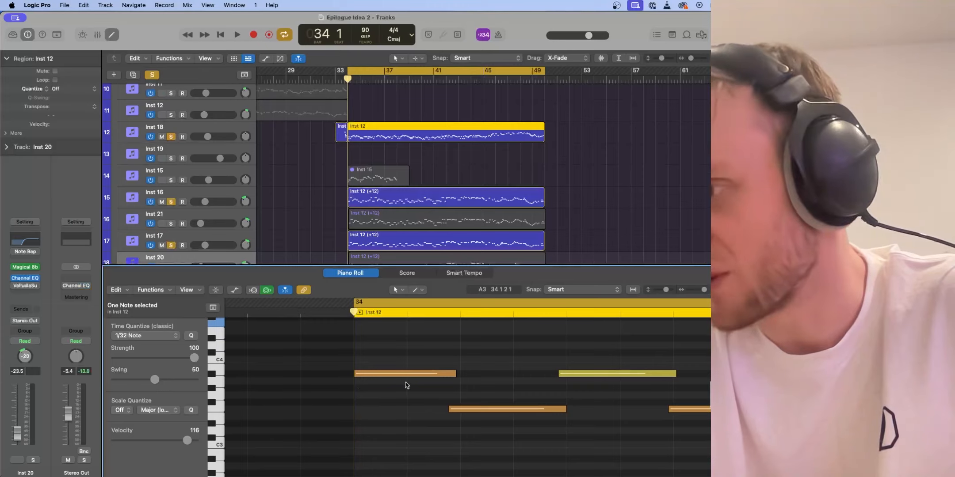
scroll(406, 386, "right", 5)
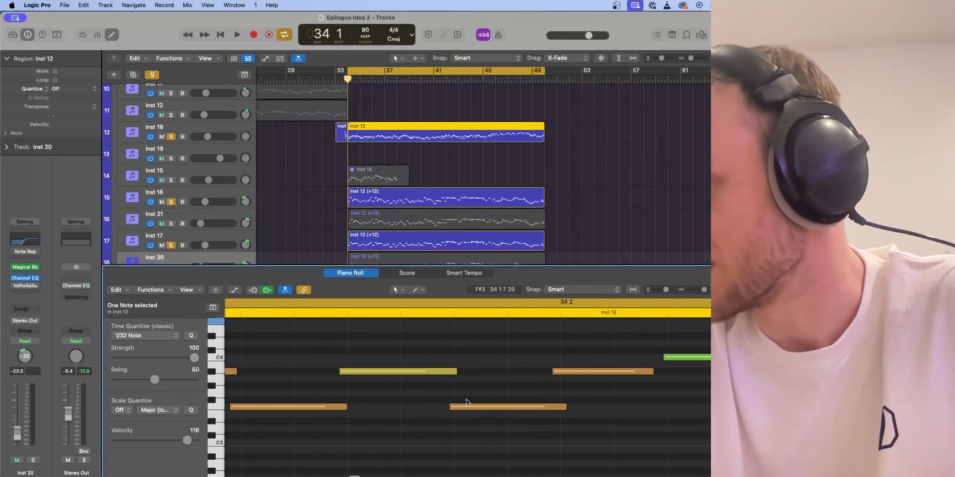
- Play bar 34 of the soloed lead layers while following the Inst 18 track's notes in the Piano Roll, and stop playback
key("super+Left")
key("super+Left")
key("super+Left")
key("super+Left")
key("super+Left")
scroll(466, 403, "left", 4)
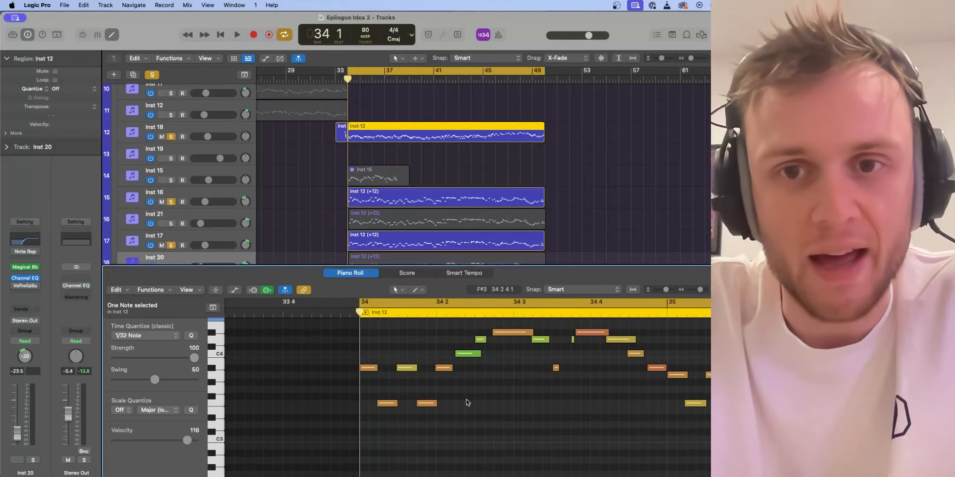
key("space")
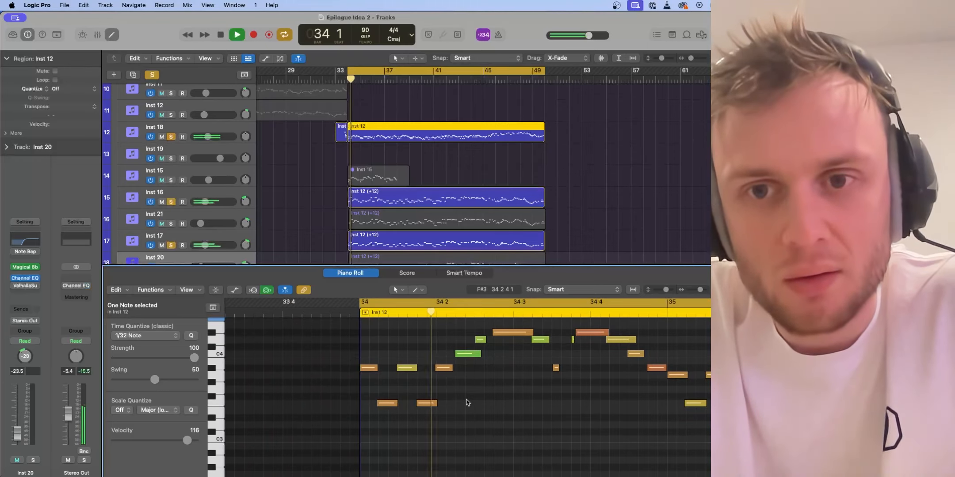
key("space")
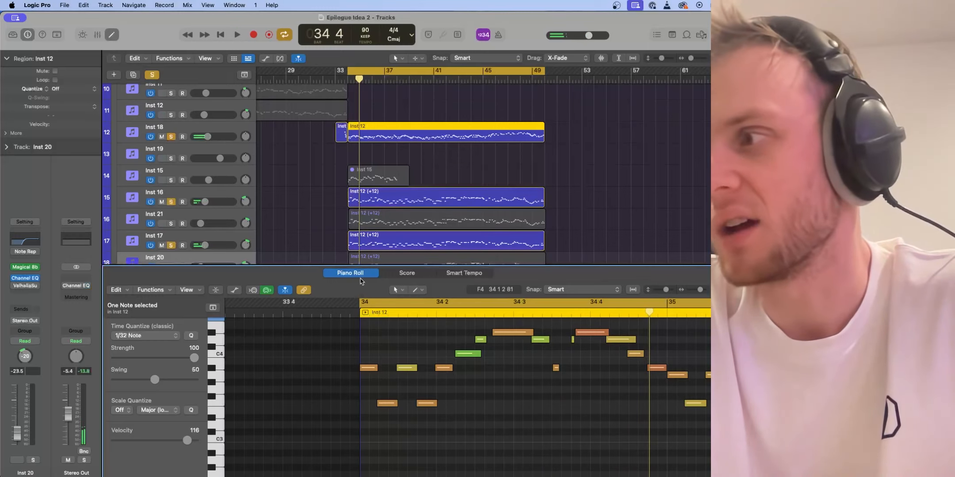
- Close the Piano Roll, unsolo the Inst 18, Inst 16 and Inst 17 tracks, and play the full mix from bar 34
key("e")
scroll(358, 307, "up", 5)
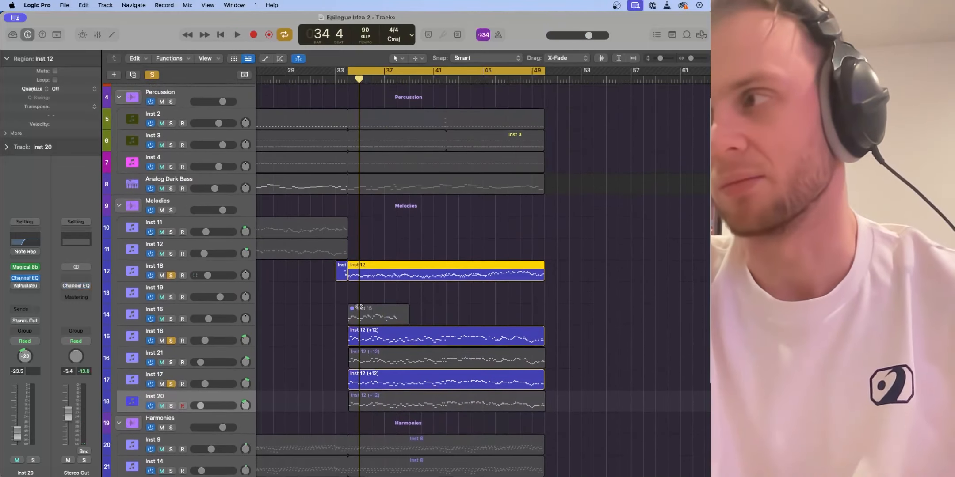
scroll(358, 308, "up", 2)
left_click(171, 294)
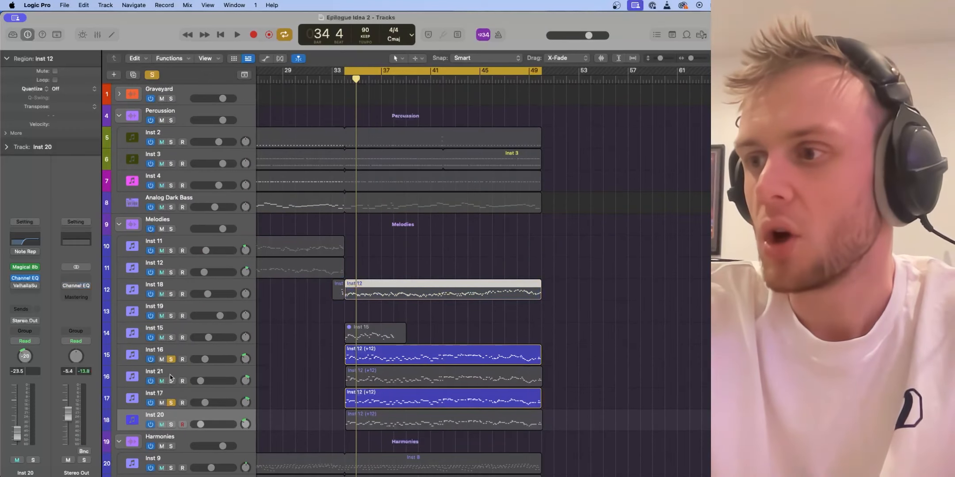
left_click(171, 360)
left_click(171, 403)
key("space")
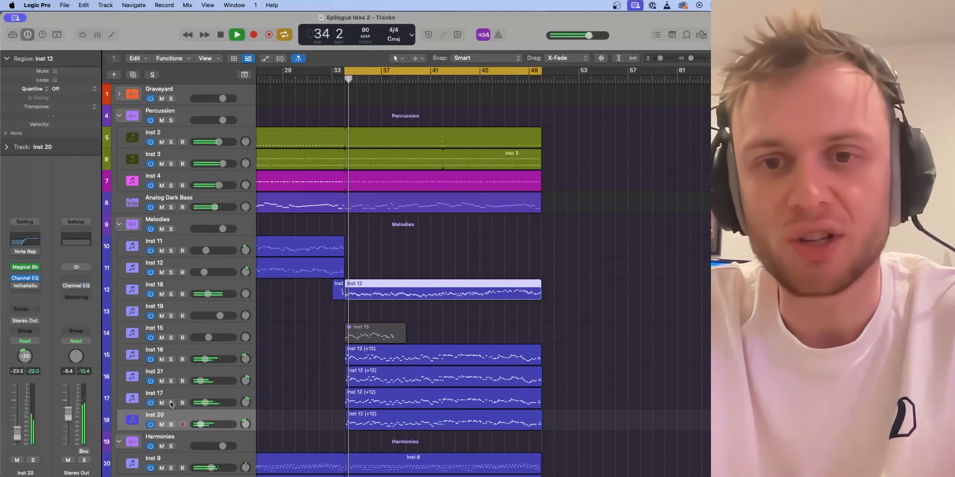